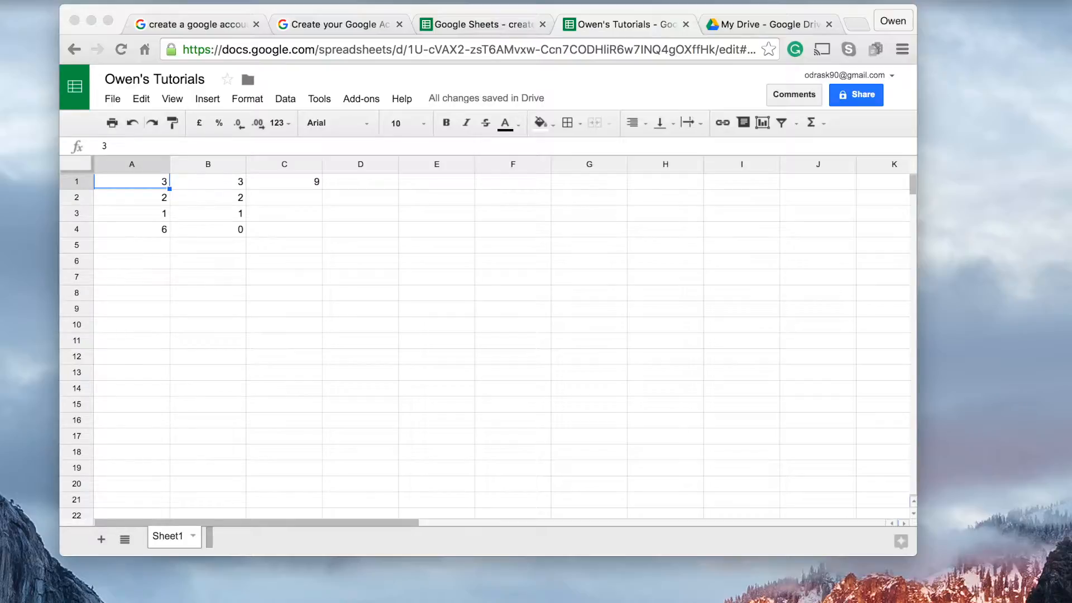
Examine the addition, subtraction and multiplication formulas in cells A4, B4 and C1 and the column A values they use.
left_click(129, 234)
left_click(143, 232)
left_click(192, 233)
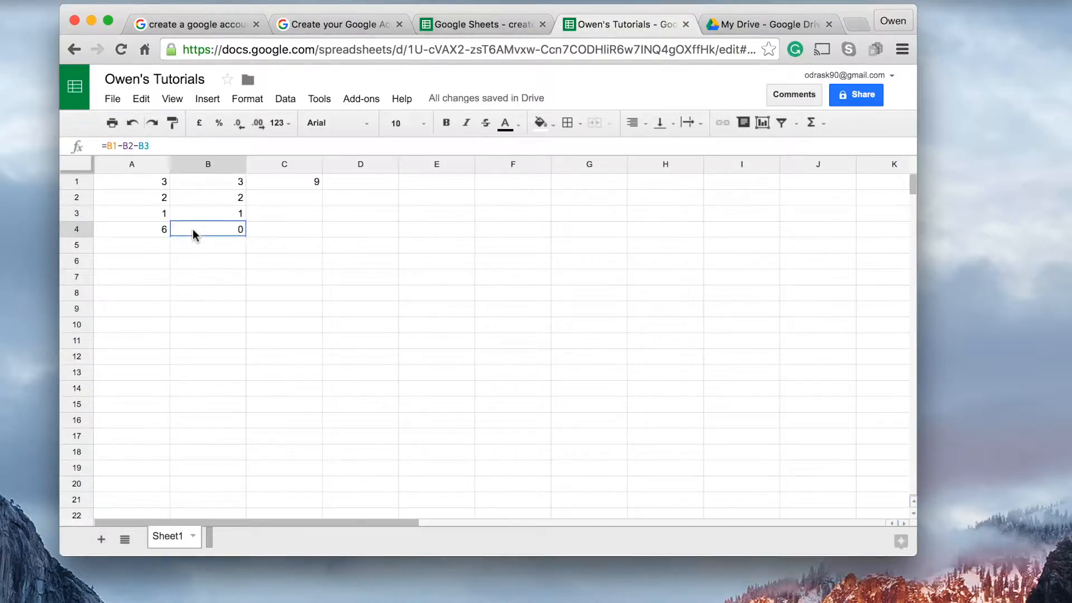
left_click(156, 229)
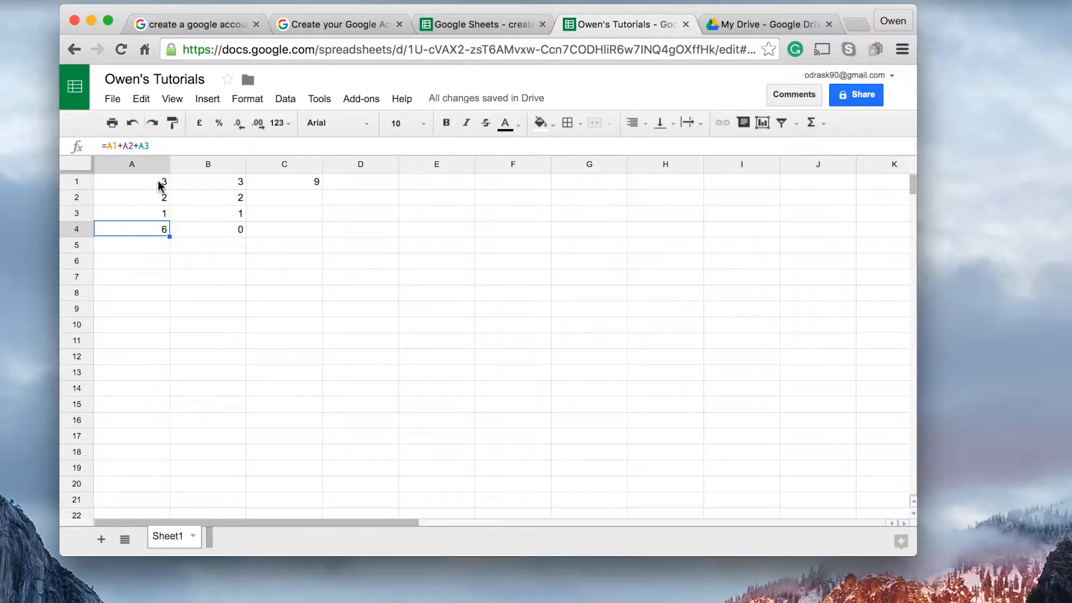
left_click(135, 250)
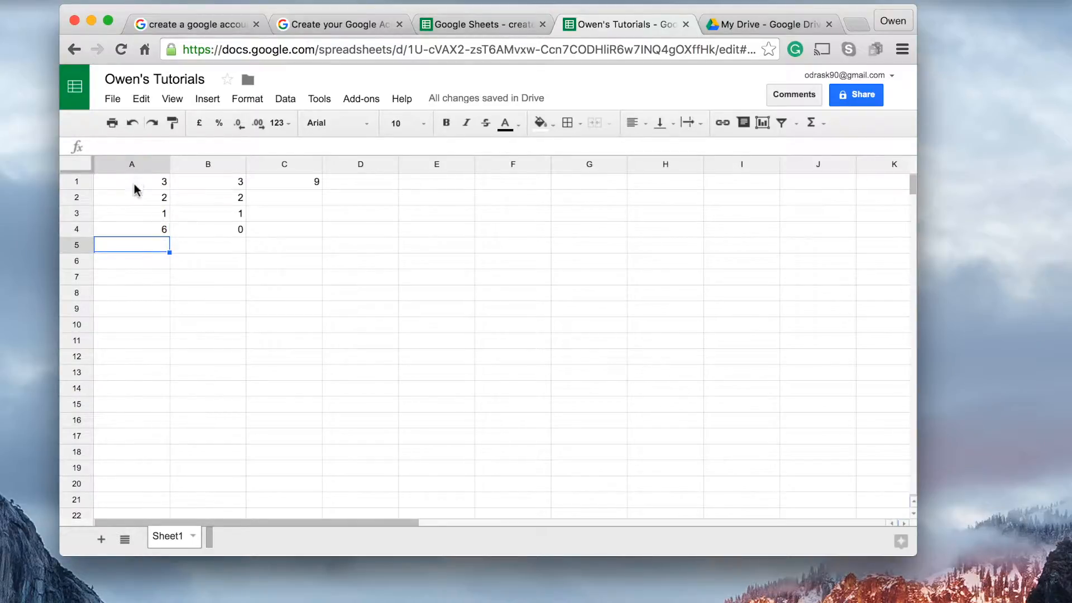
left_click(145, 233)
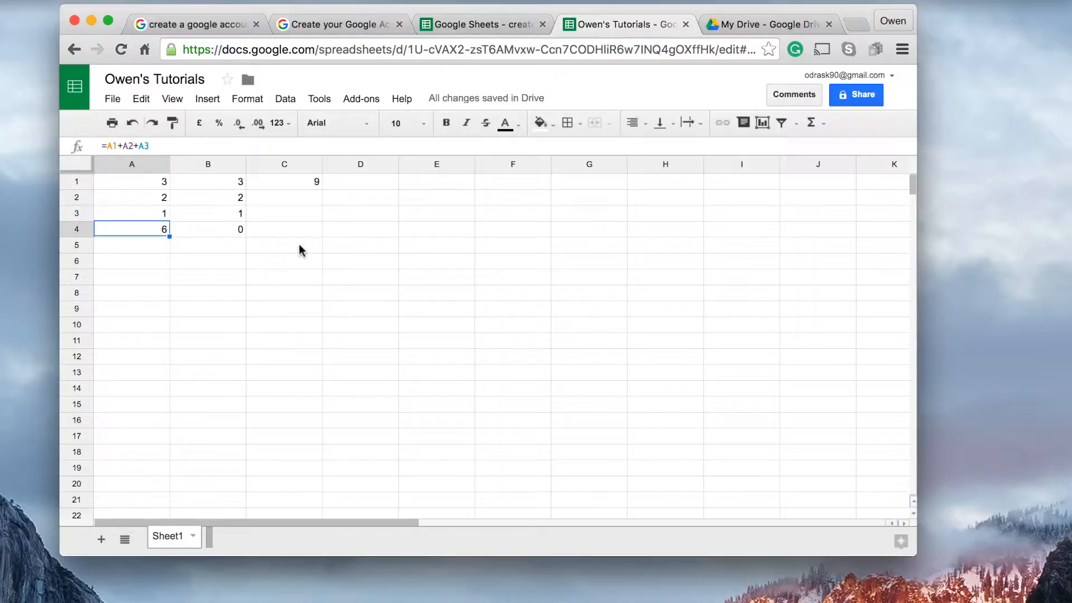
left_click(231, 235)
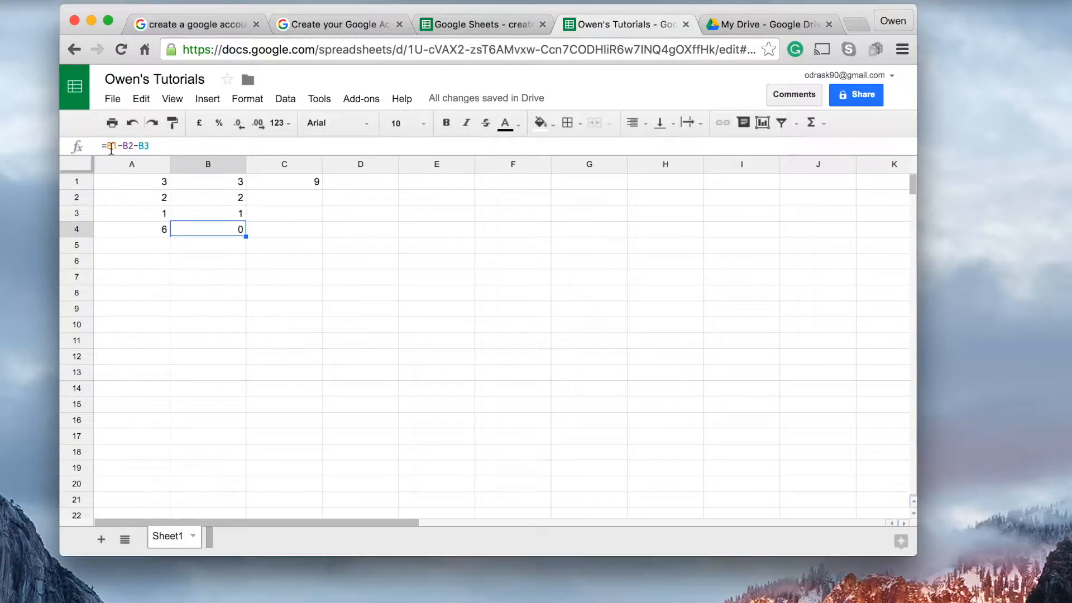
left_click(289, 182)
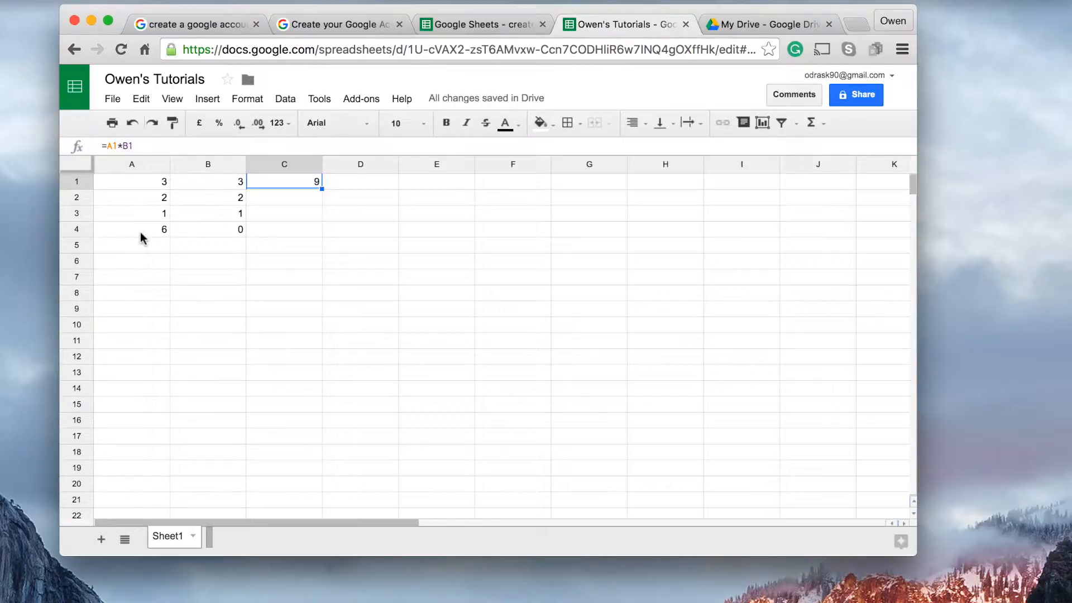
left_click(159, 230)
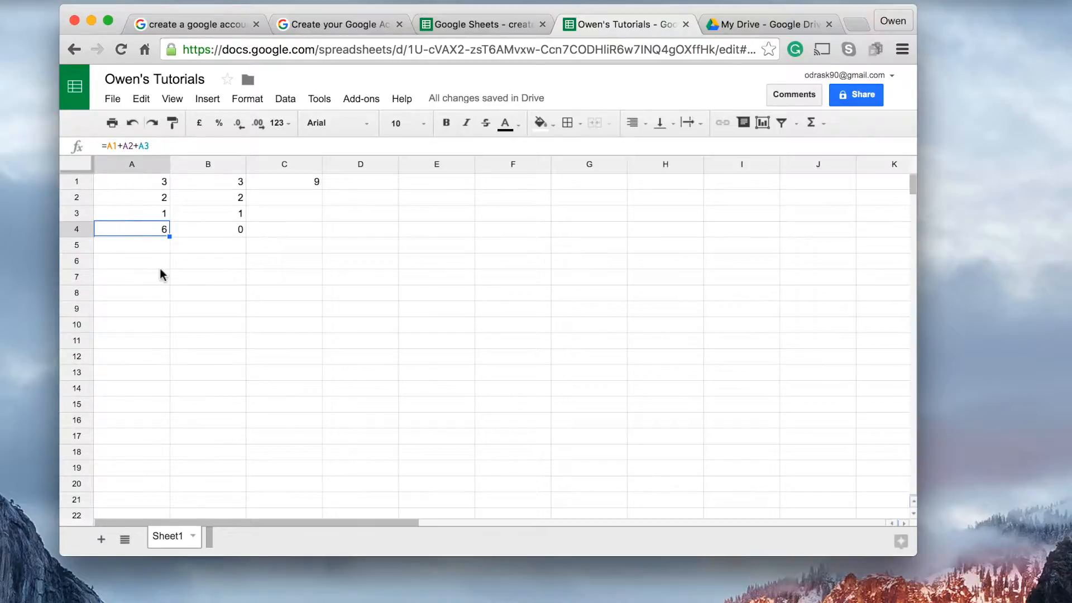
left_click(134, 183)
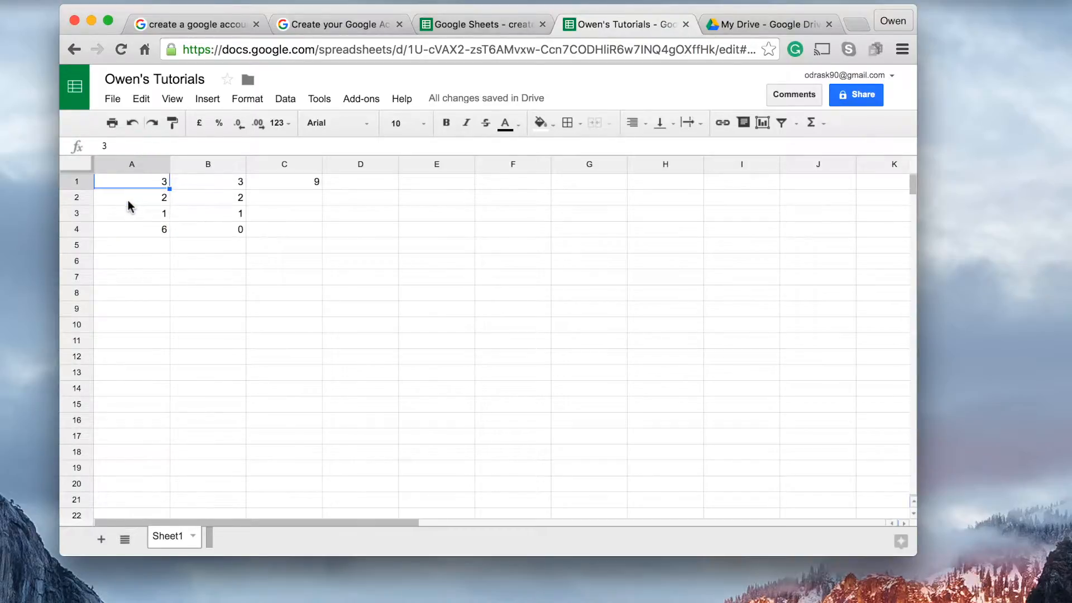
left_click(130, 199)
left_click(128, 214)
left_click(132, 231)
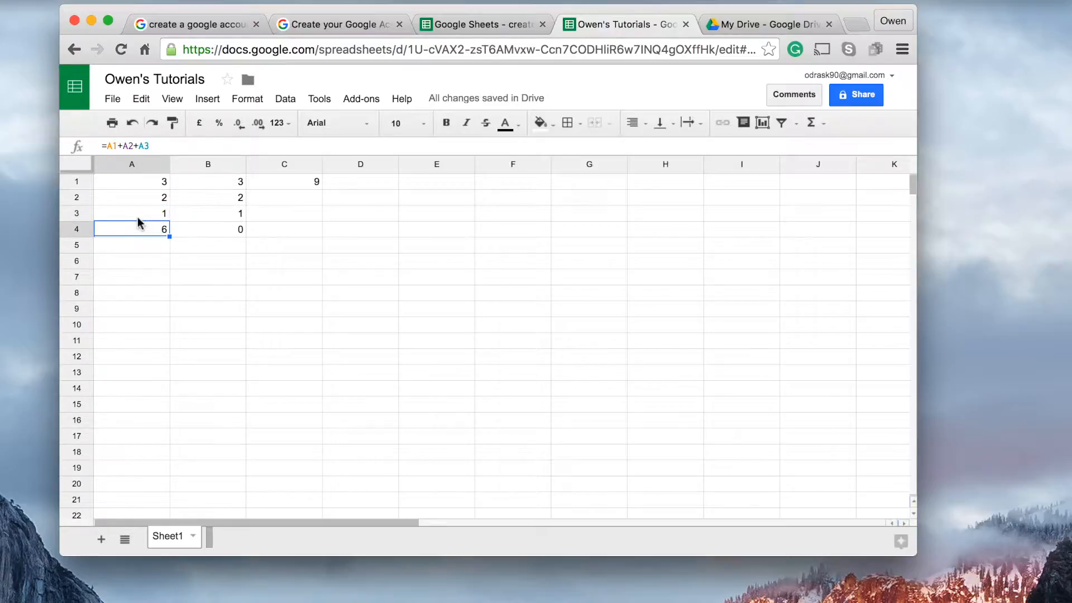
left_click(202, 228)
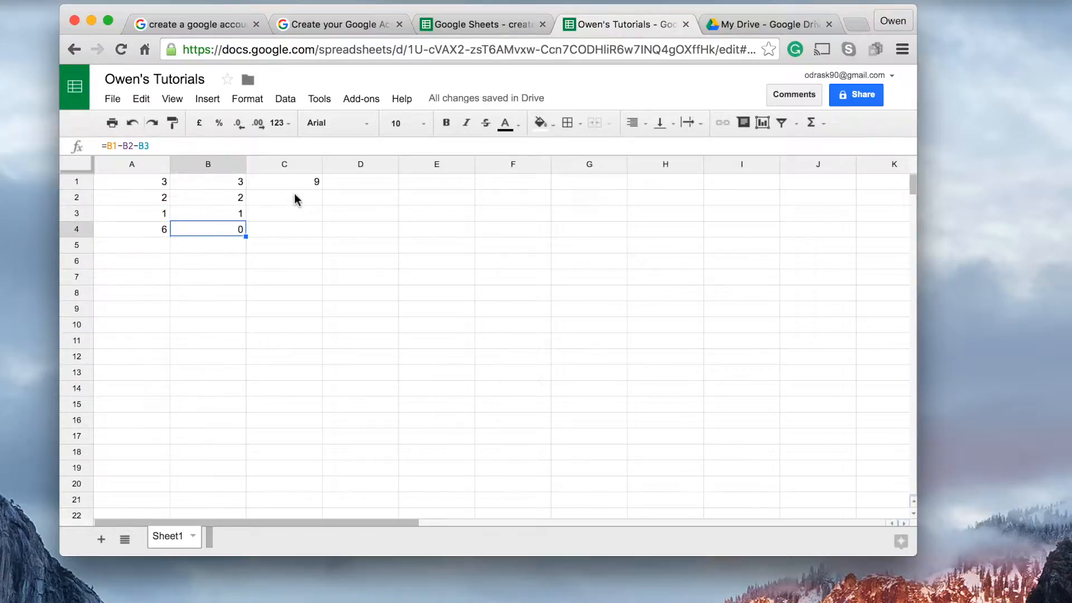
left_click(281, 183)
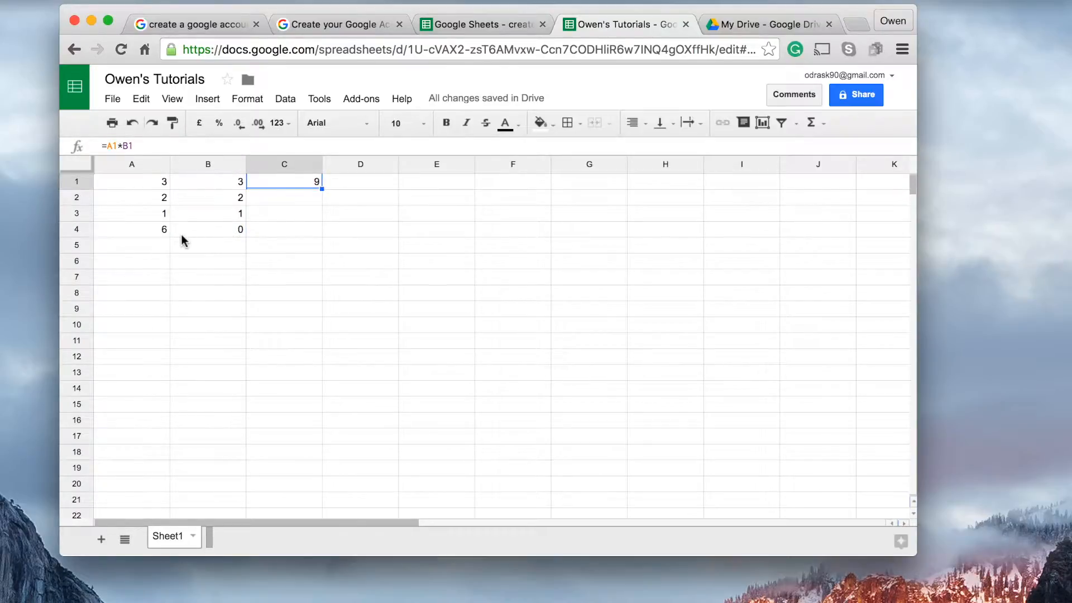
Replace the formula in cell A4 with a SUM function listing the cells individually, =sum(a1,a2,a3).
left_click(152, 232)
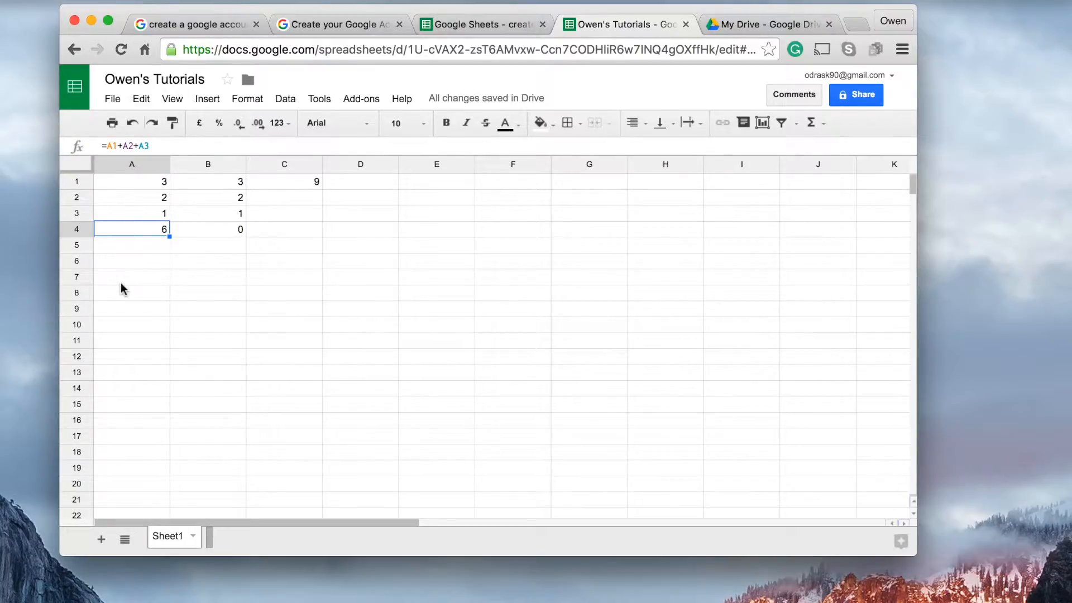
key("Delete")
type("=")
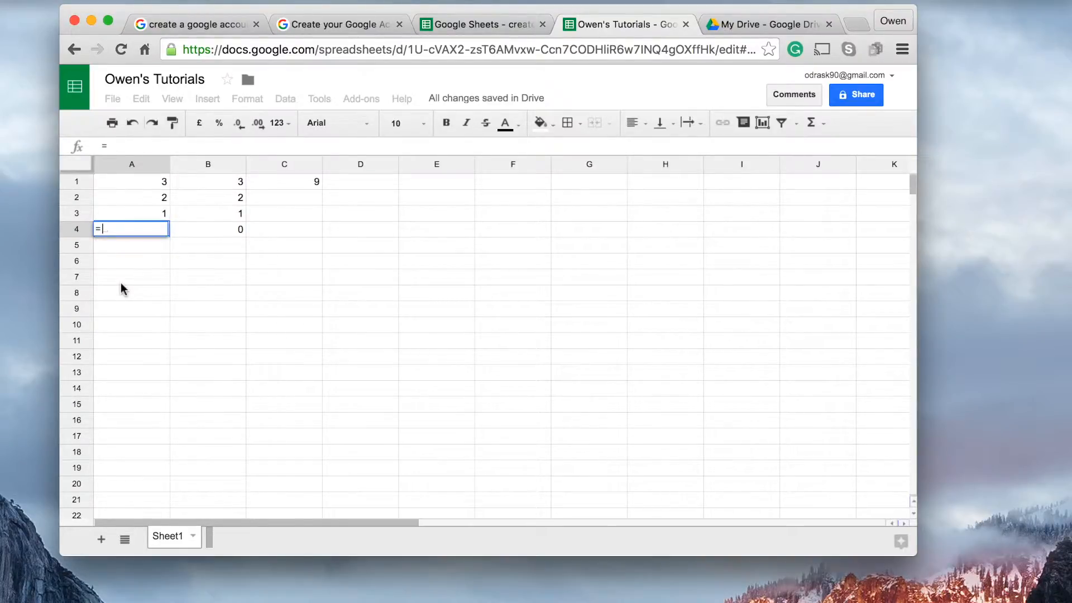
type("su")
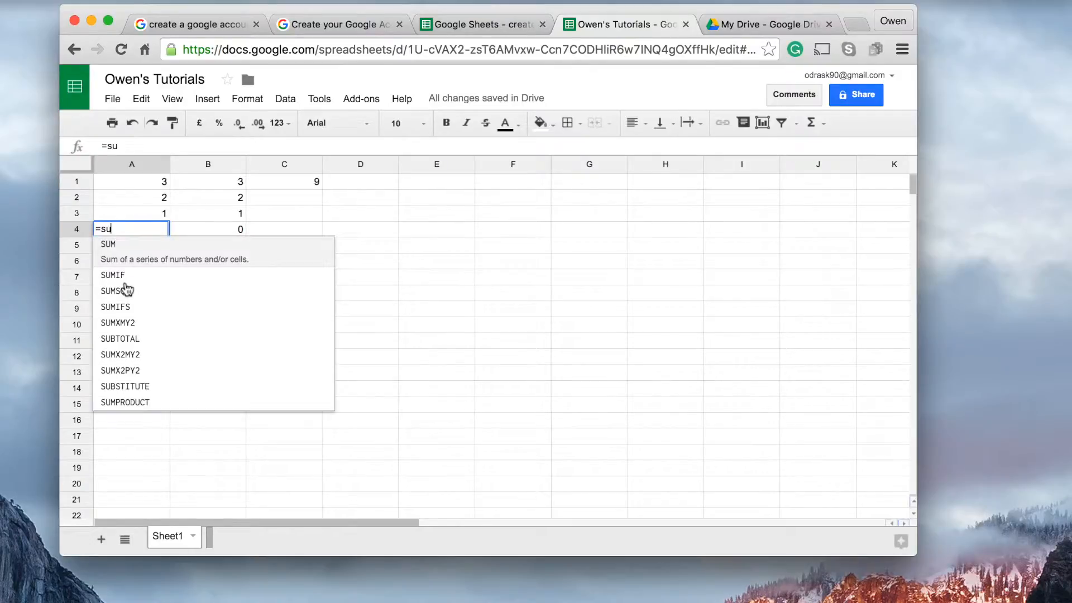
type("m")
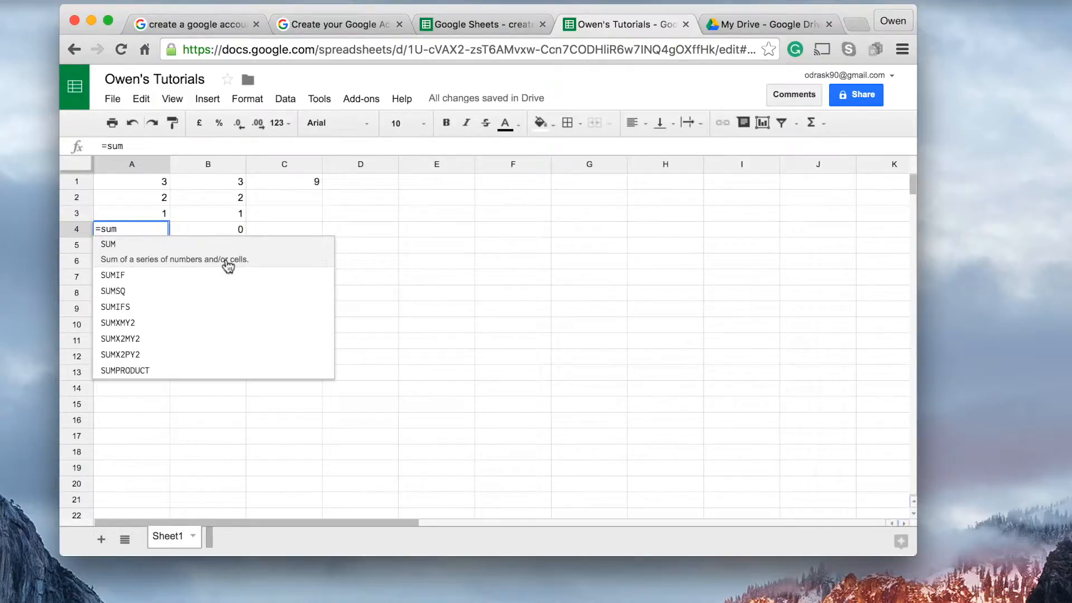
type("(")
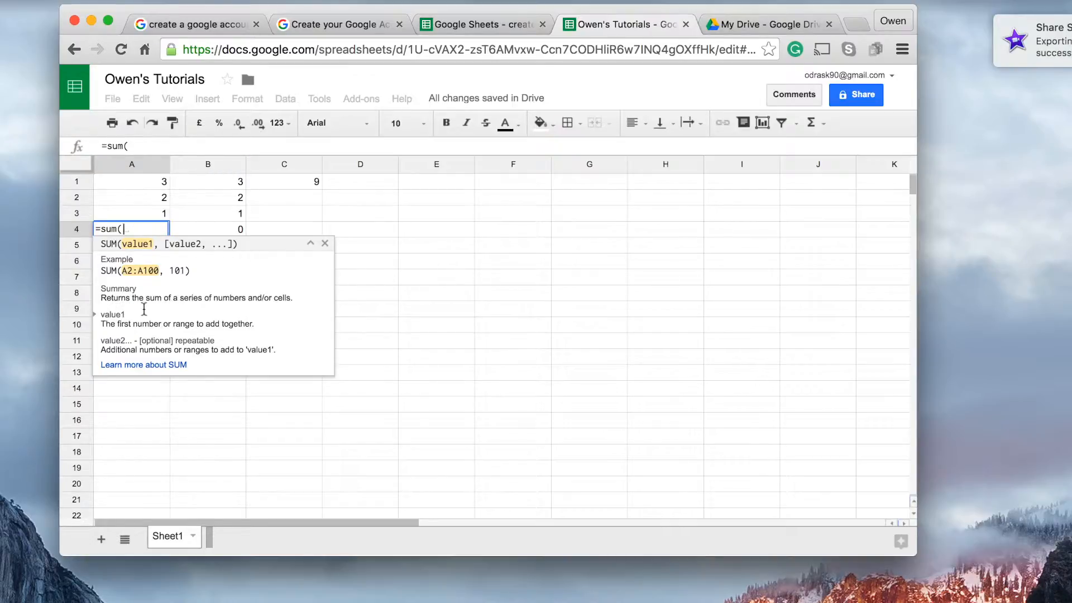
left_click_drag(101, 297, 291, 301)
left_click(267, 320)
left_click(142, 235)
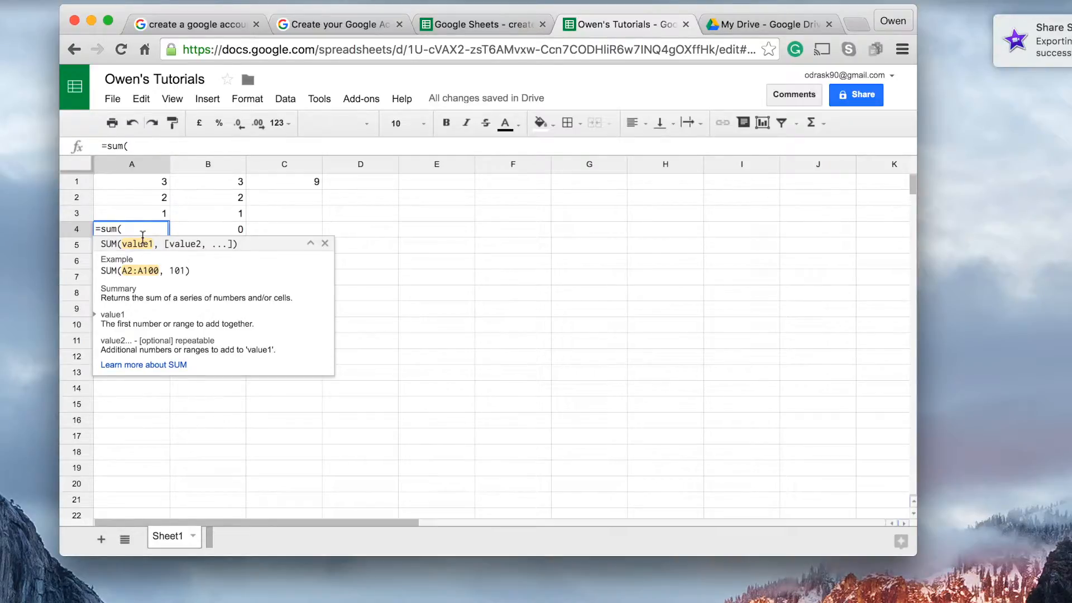
type("a1")
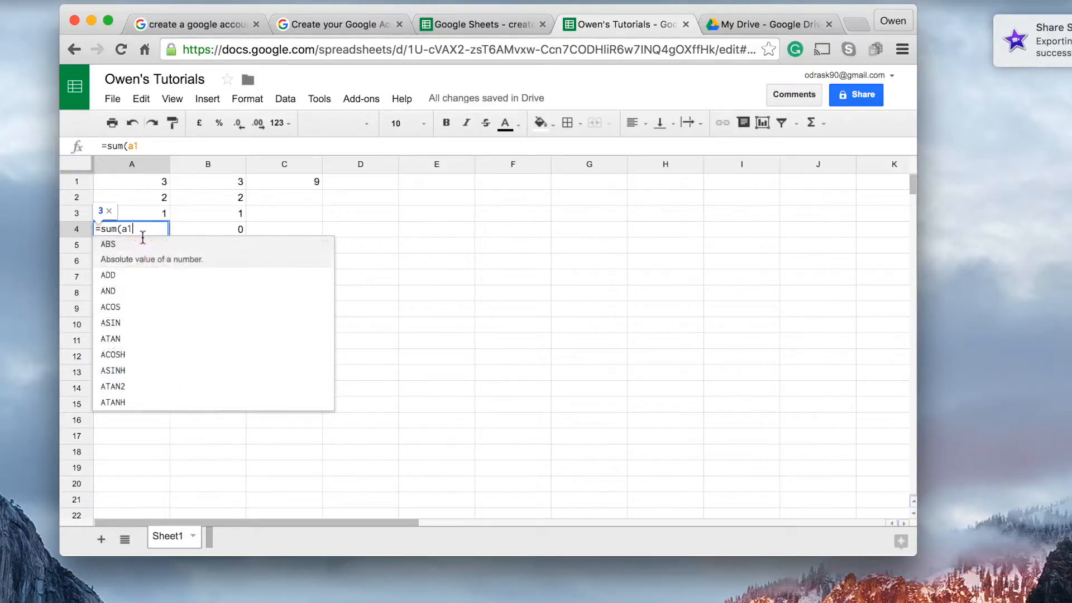
type(",a2,a3)")
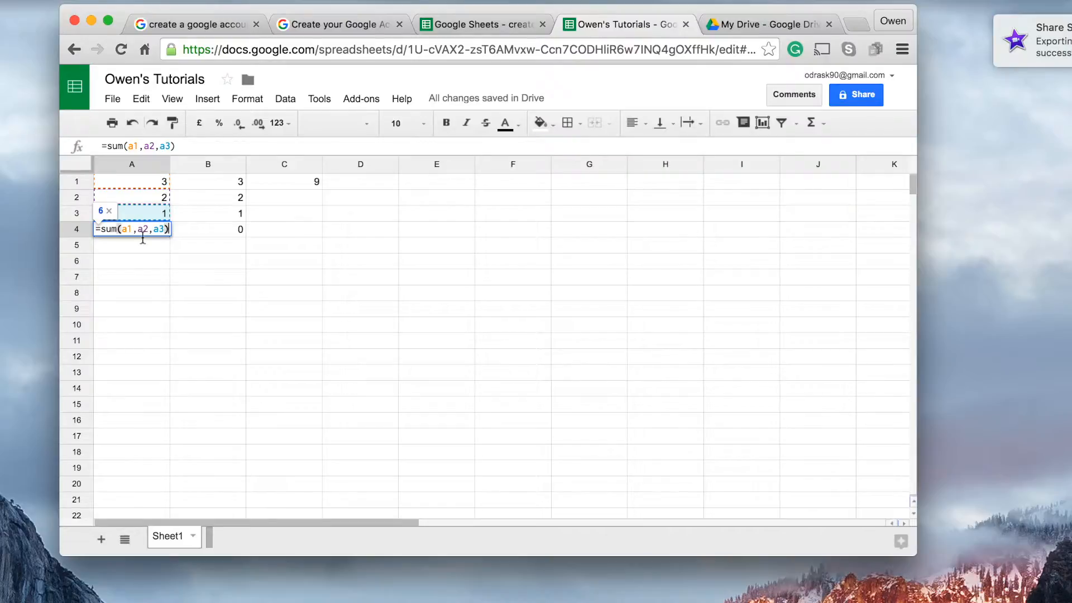
key("Return")
key("Up")
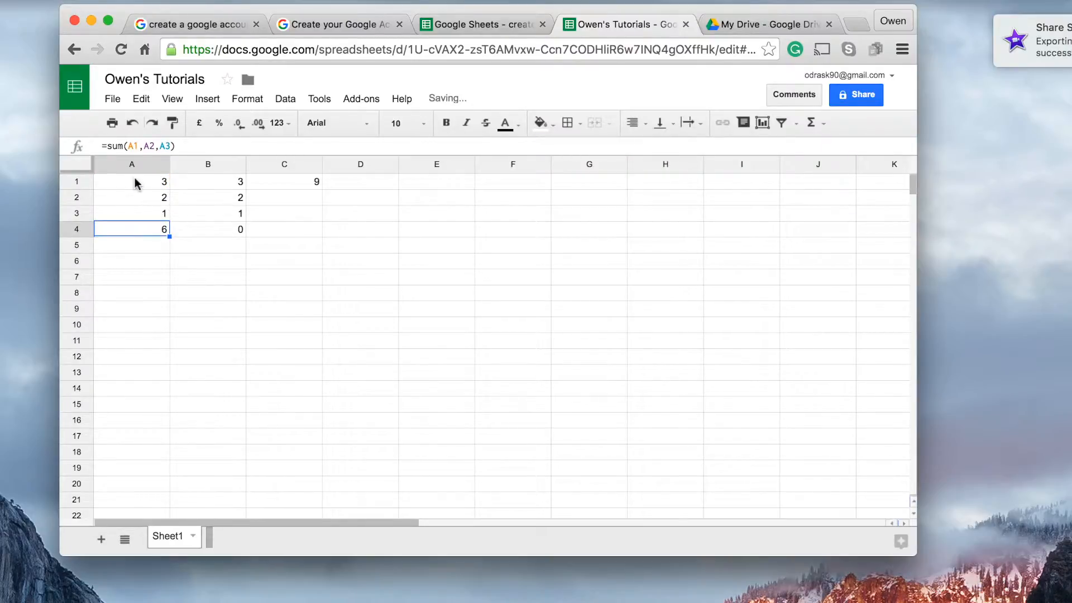
Set cell A1 to 1000 and check the sum in cell A4.
left_click(137, 184)
type("1000")
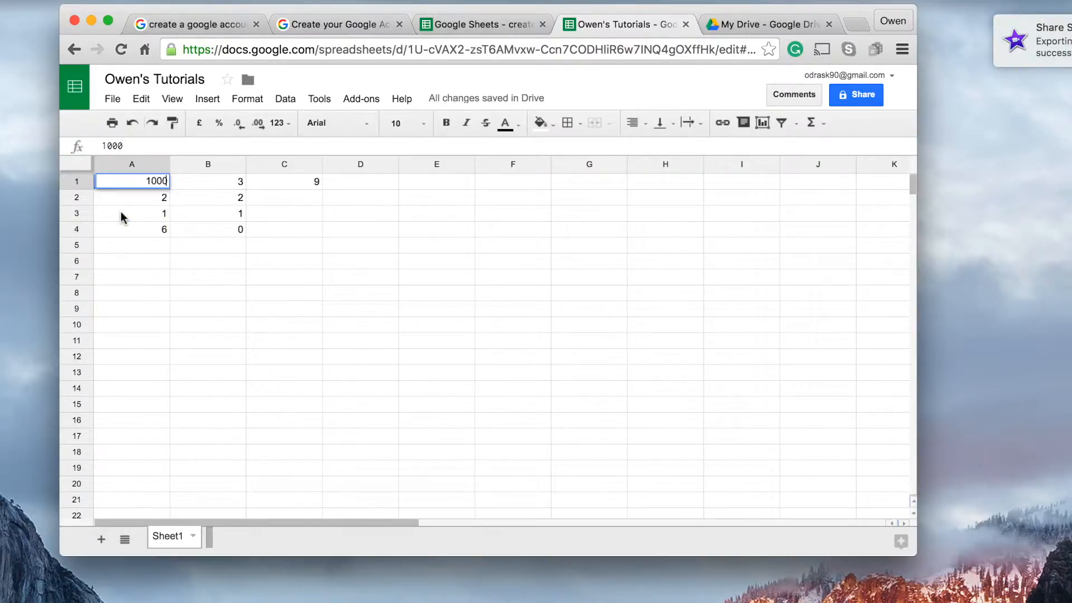
key("Return")
left_click(131, 233)
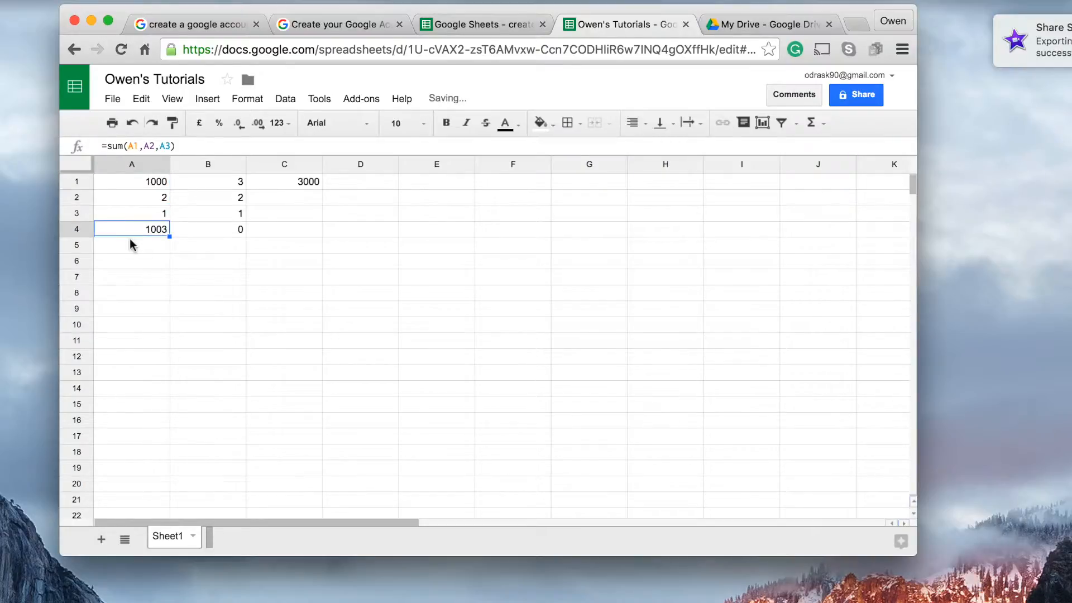
Set cell A2 to the negative value -1.
left_click(144, 202)
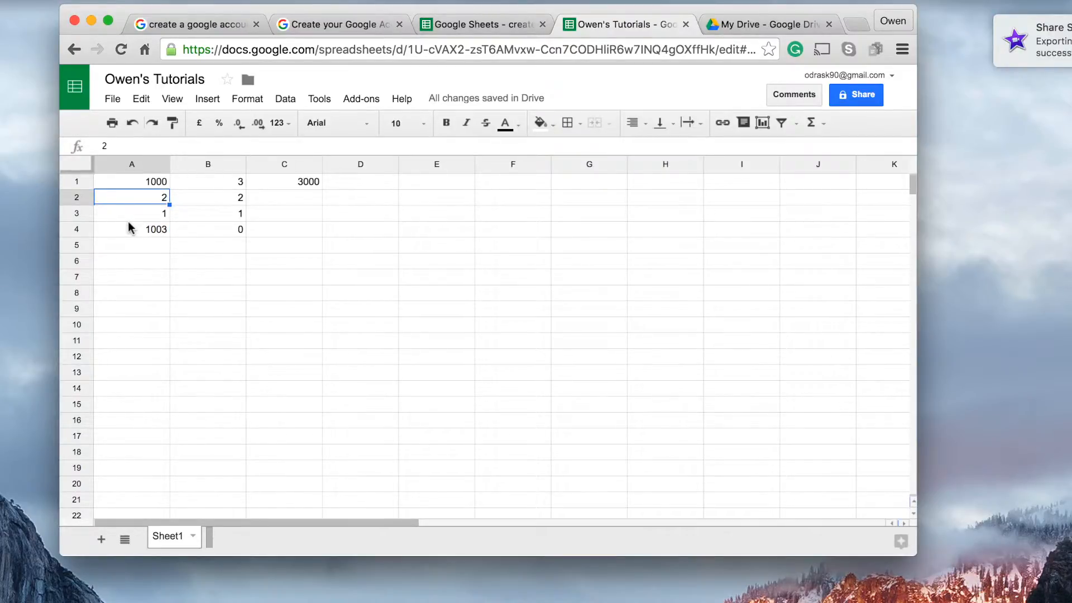
type("-1")
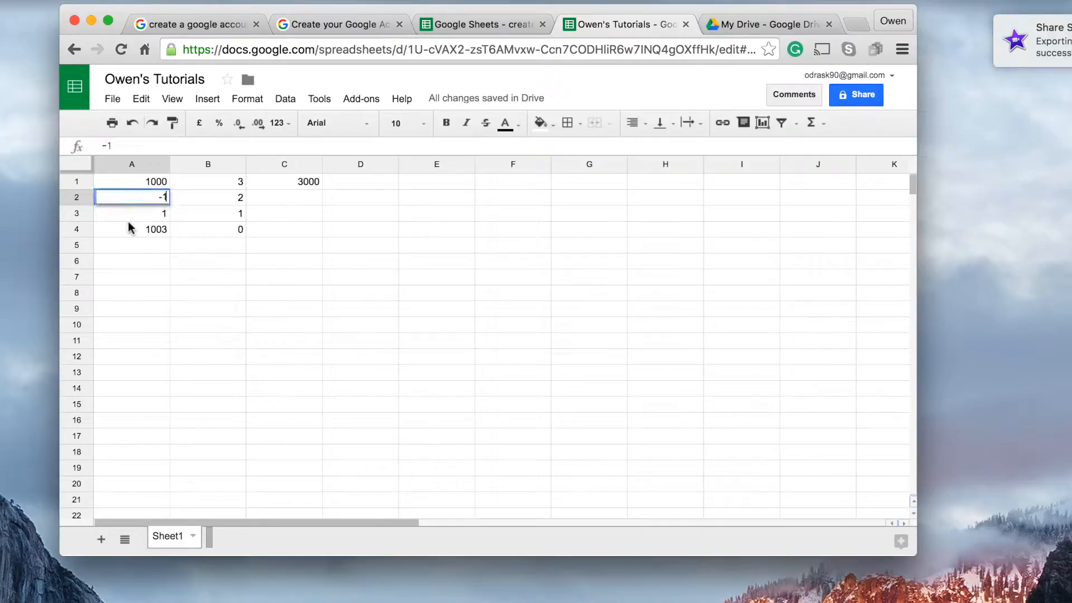
key("Return")
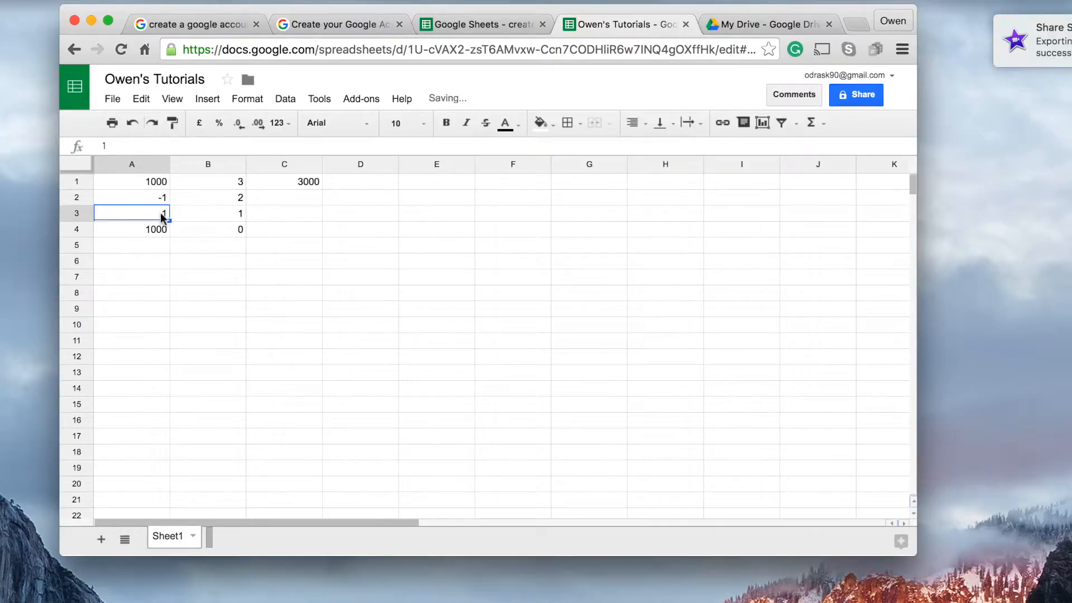
Inspect the sum in A4 and the individual cell references inside its SUM formula, leaving the formula as it is.
left_click(149, 238)
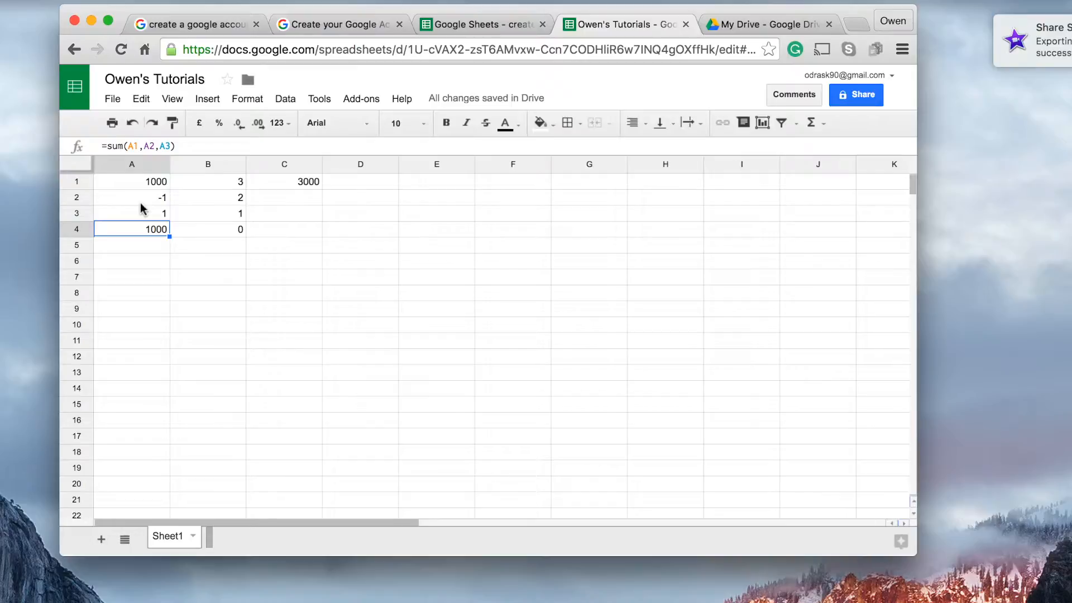
left_click(132, 187)
left_click(130, 235)
double_click(129, 229)
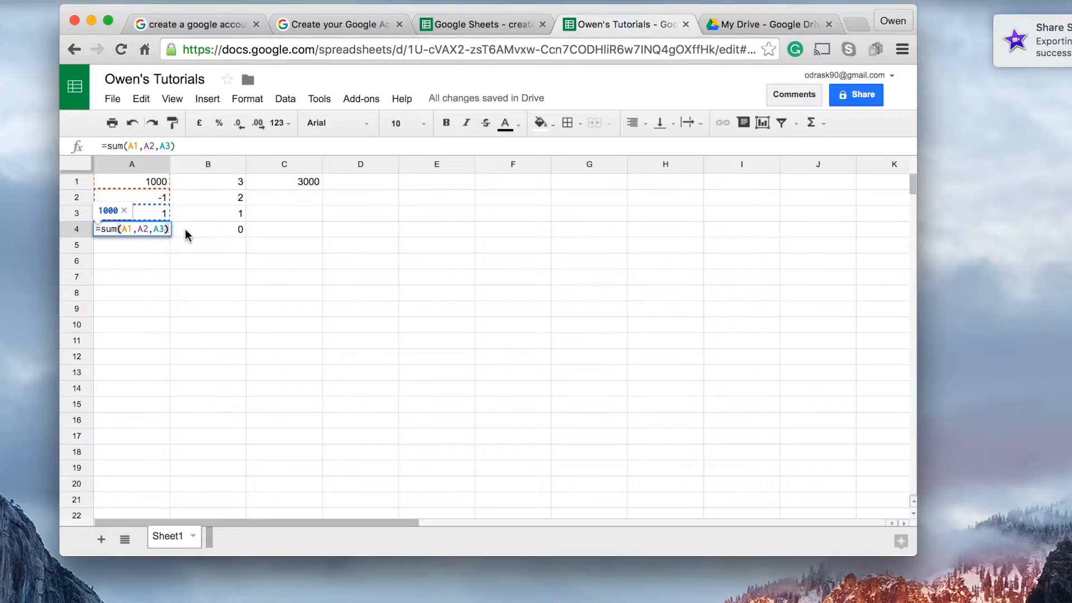
left_click_drag(129, 238, 164, 238)
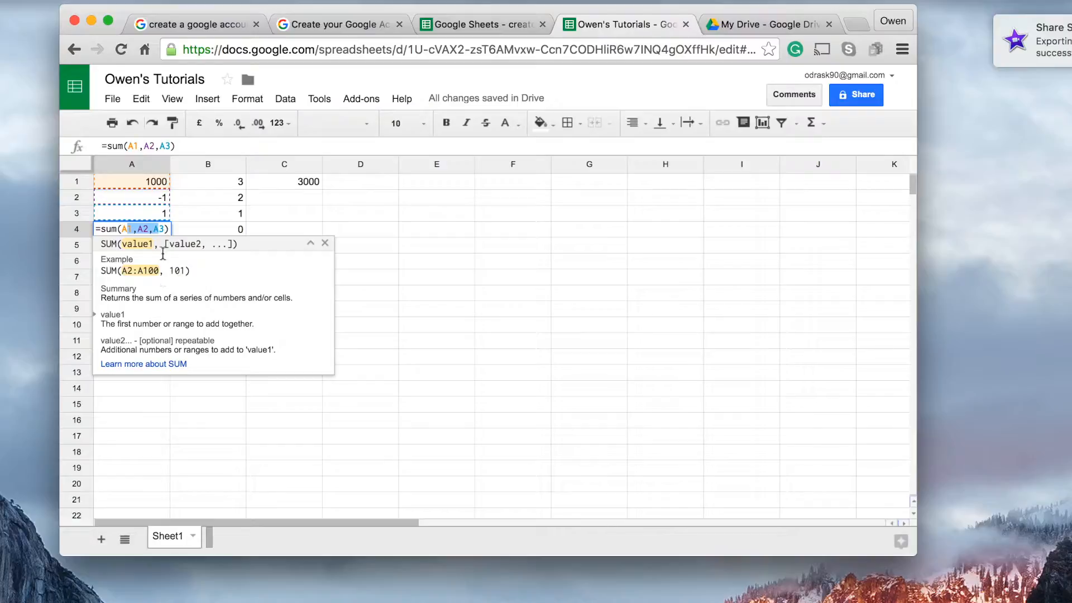
left_click(149, 233)
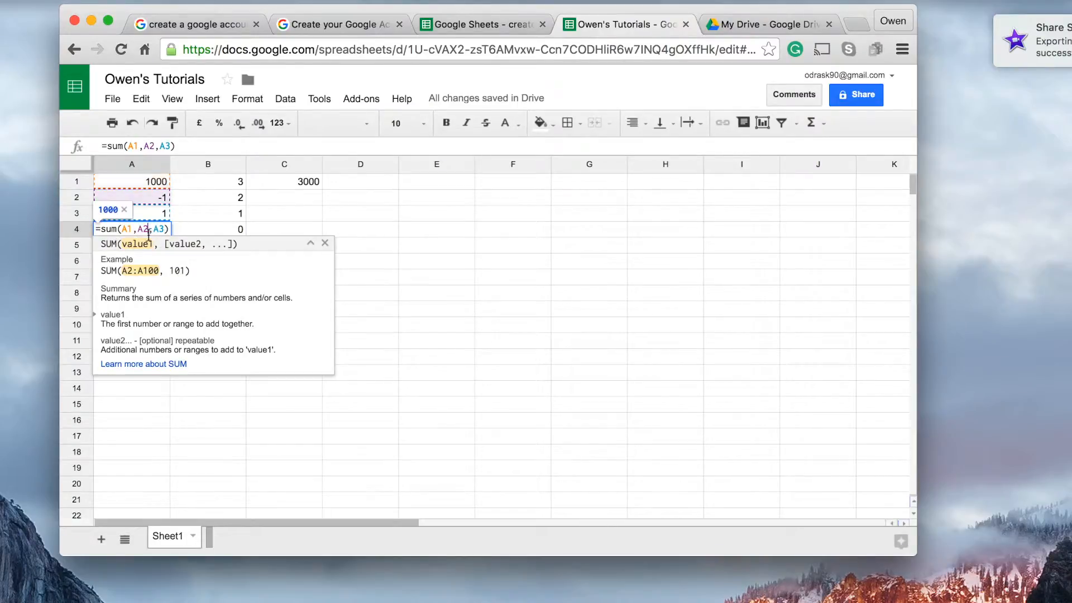
key("Return")
Replace the formula in cell A4 with a SUM function over a cell range, =sum(A1:A3).
left_click(145, 234)
key("BackSpace")
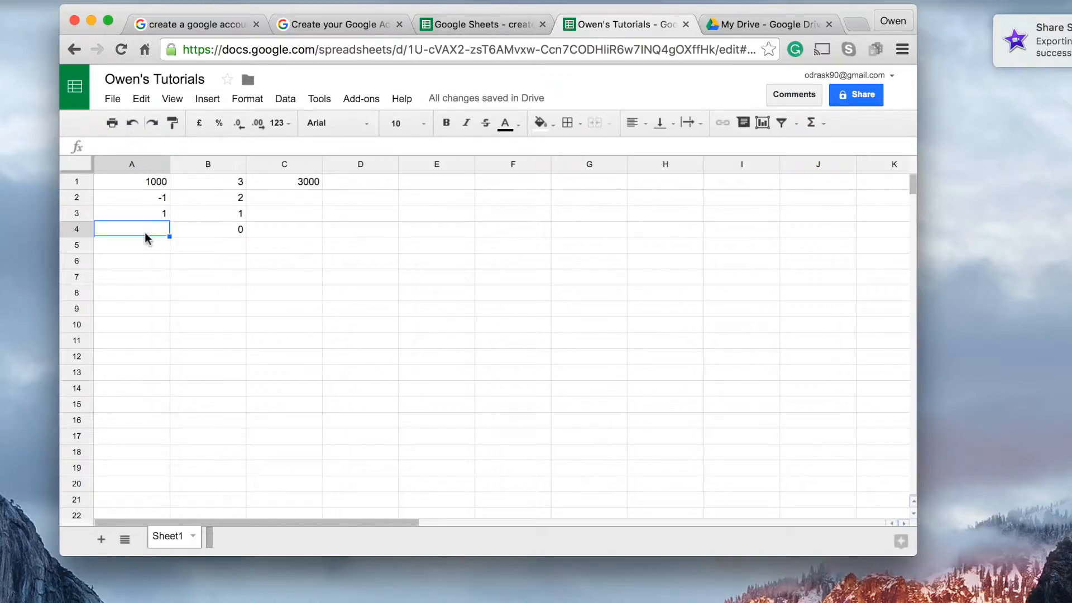
type("=")
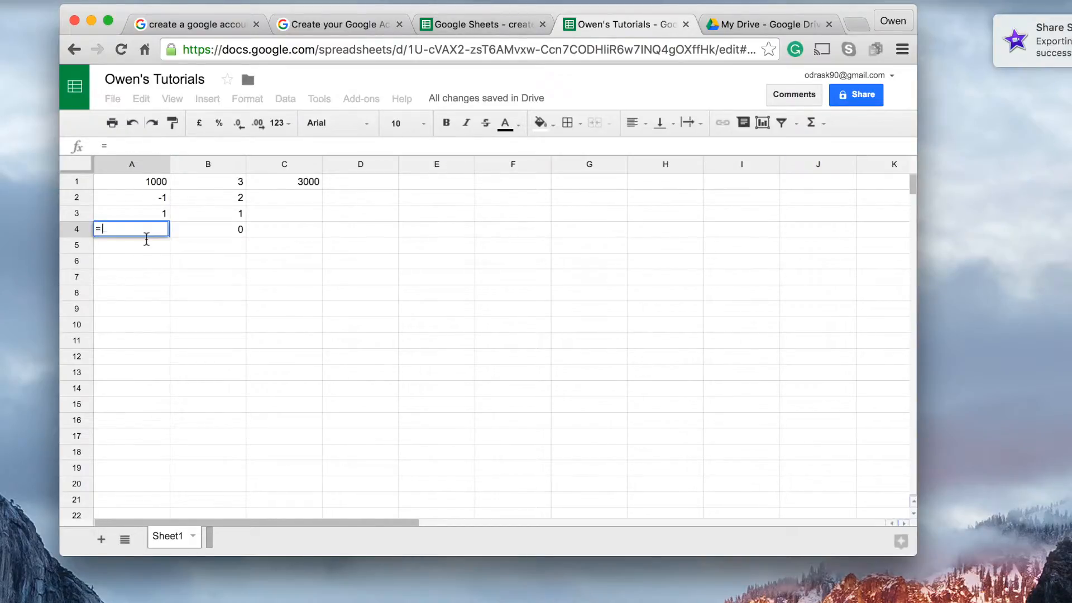
type("sum(")
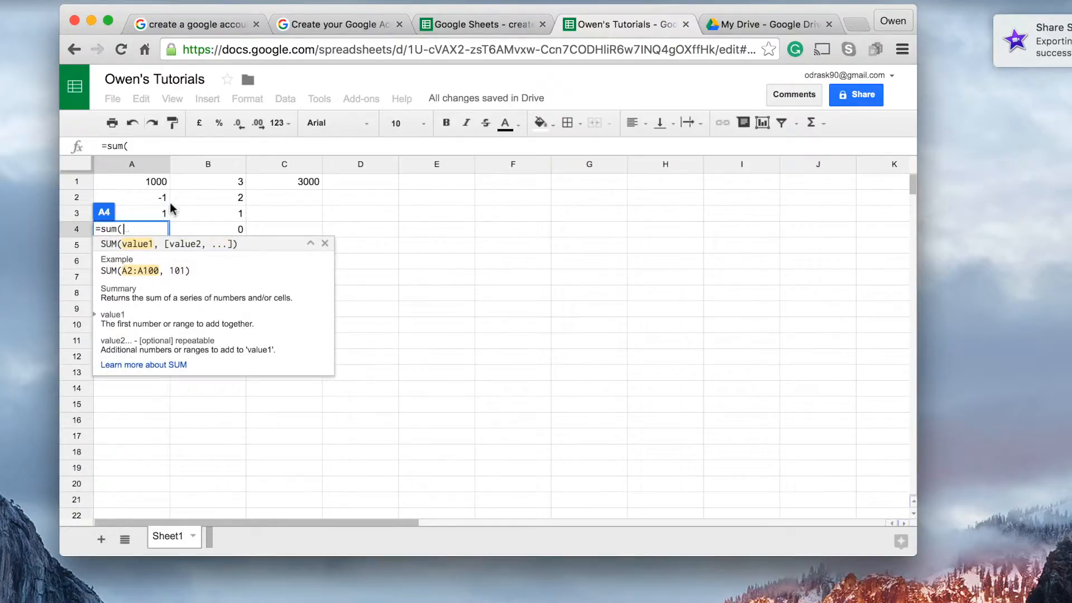
left_click(136, 184)
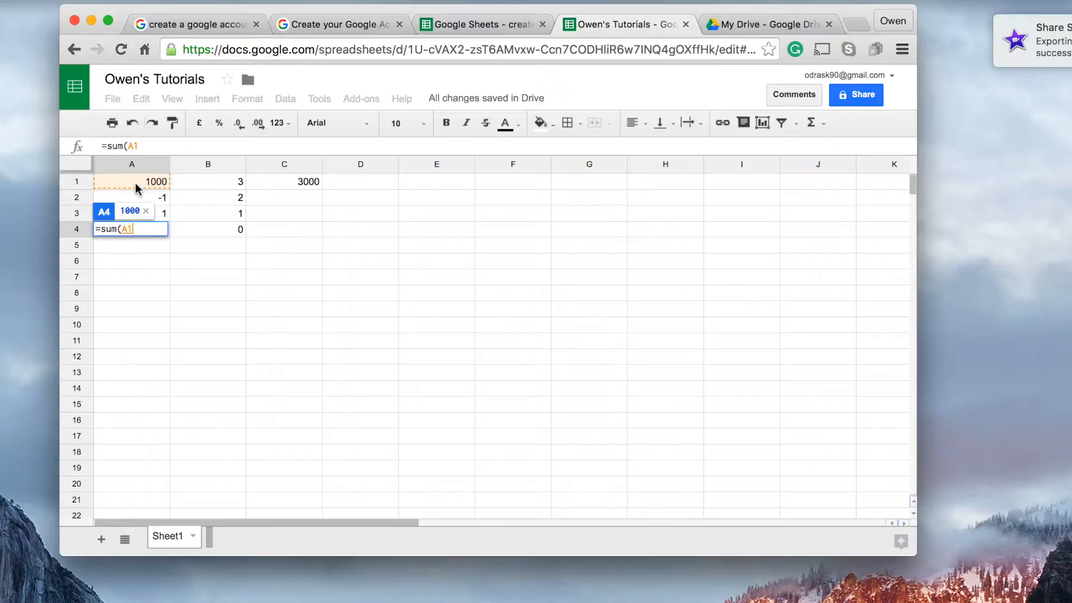
left_click_drag(135, 182, 135, 216)
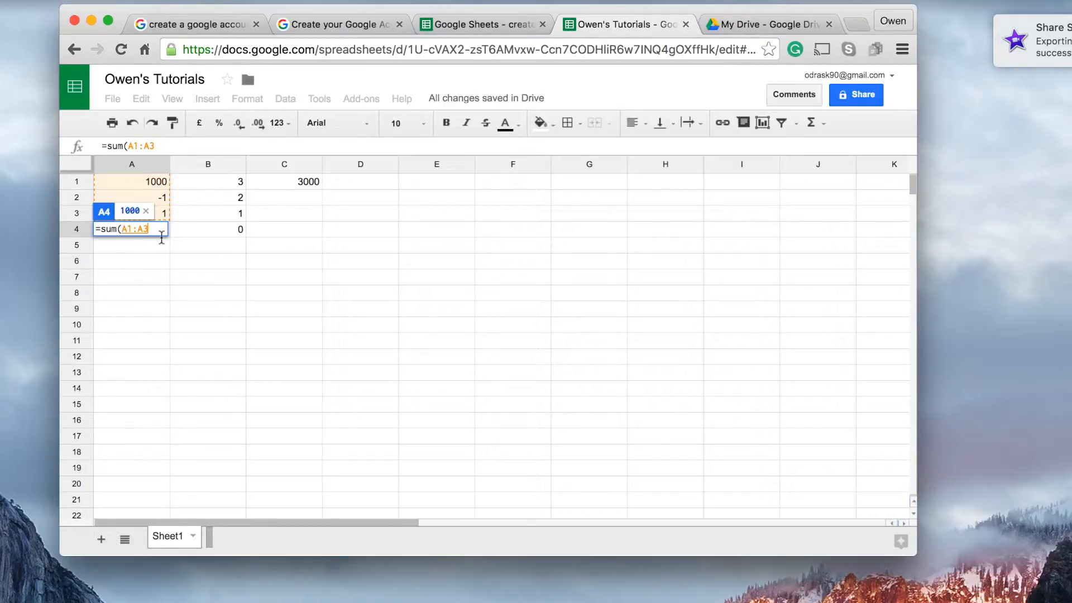
type(")")
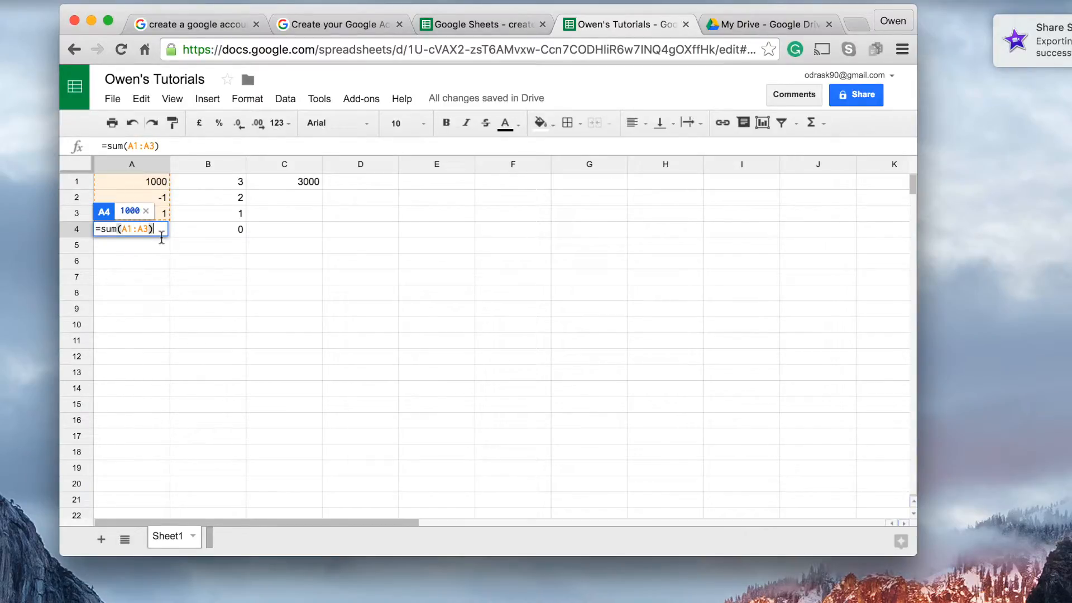
key("Return")
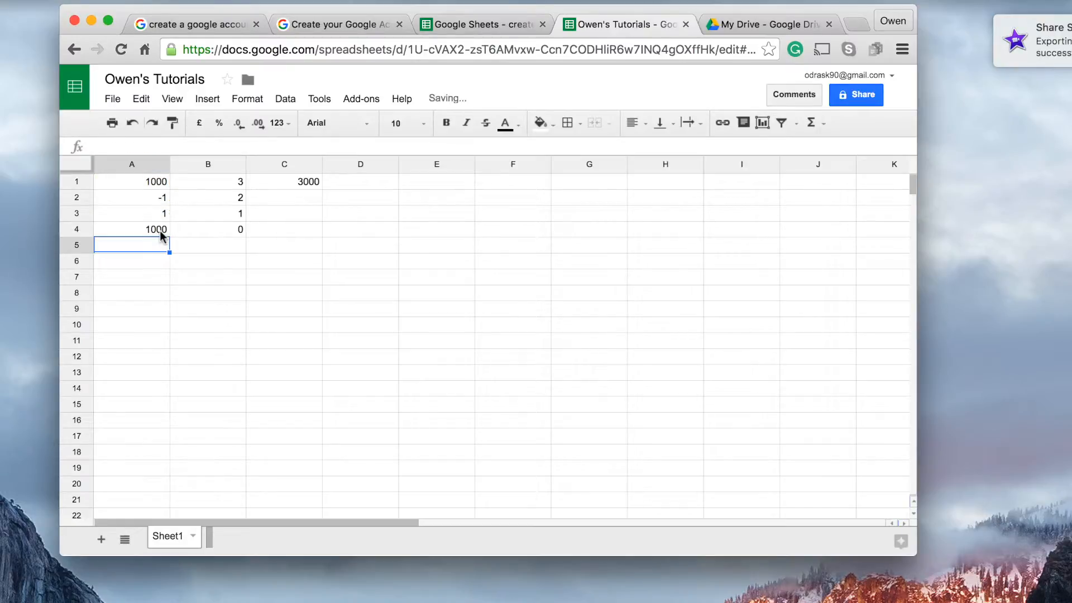
Examine the SUM formula in A4 and its range A1:A3, and compare that range with the block A1:B3.
left_click(144, 232)
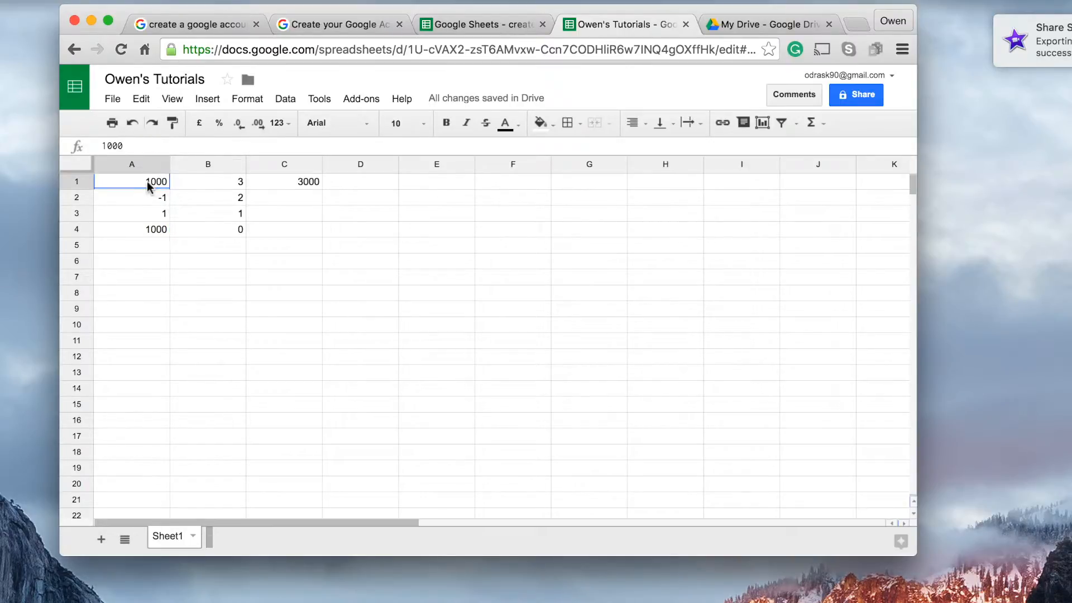
left_click_drag(148, 182, 136, 213)
left_click(138, 232)
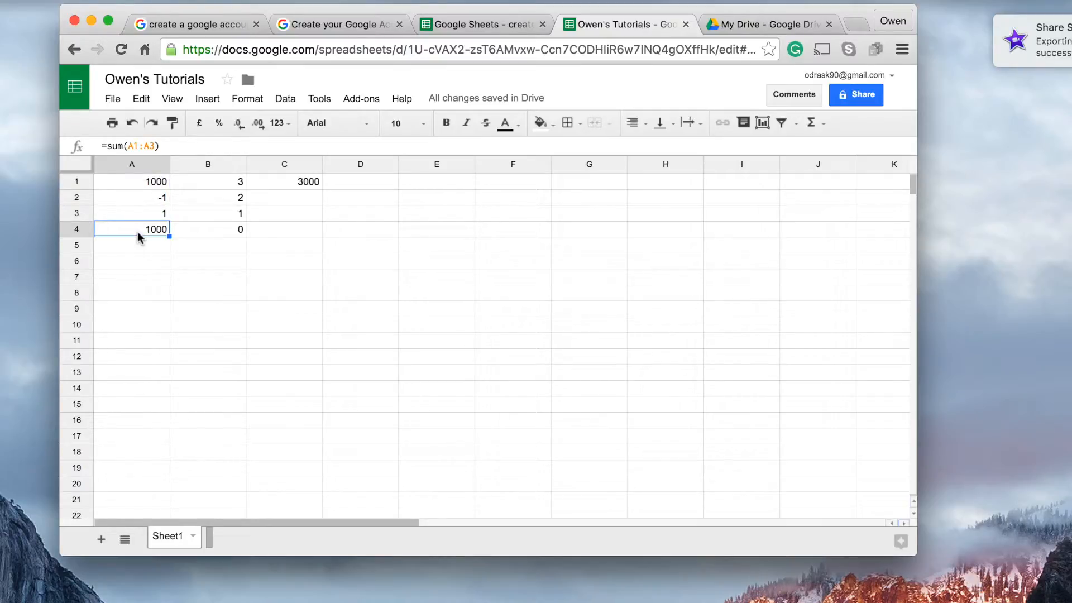
double_click(138, 234)
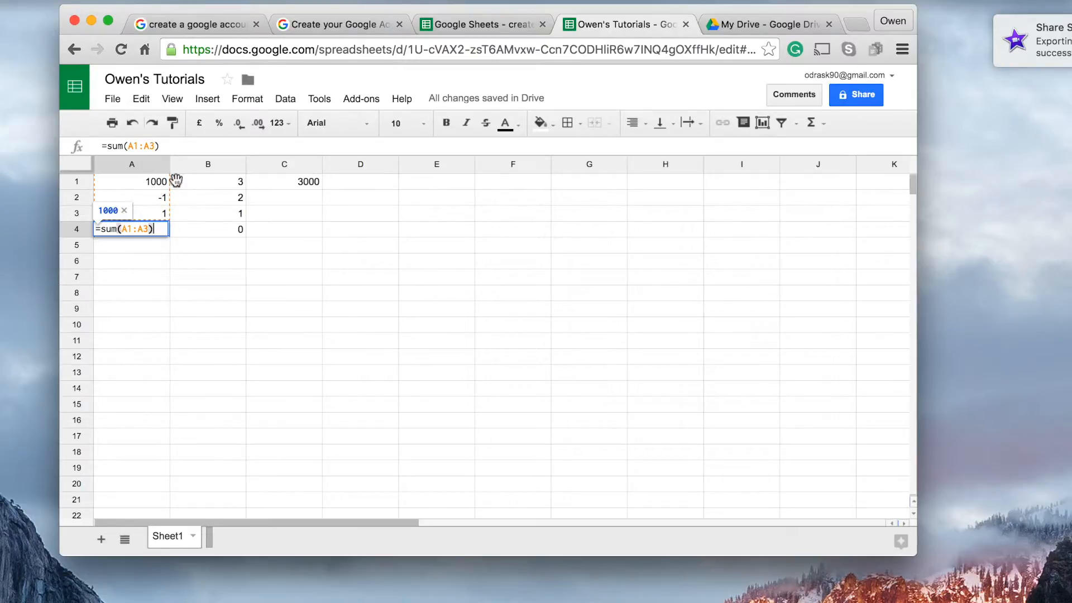
key("Tab")
left_click_drag(115, 185, 198, 221)
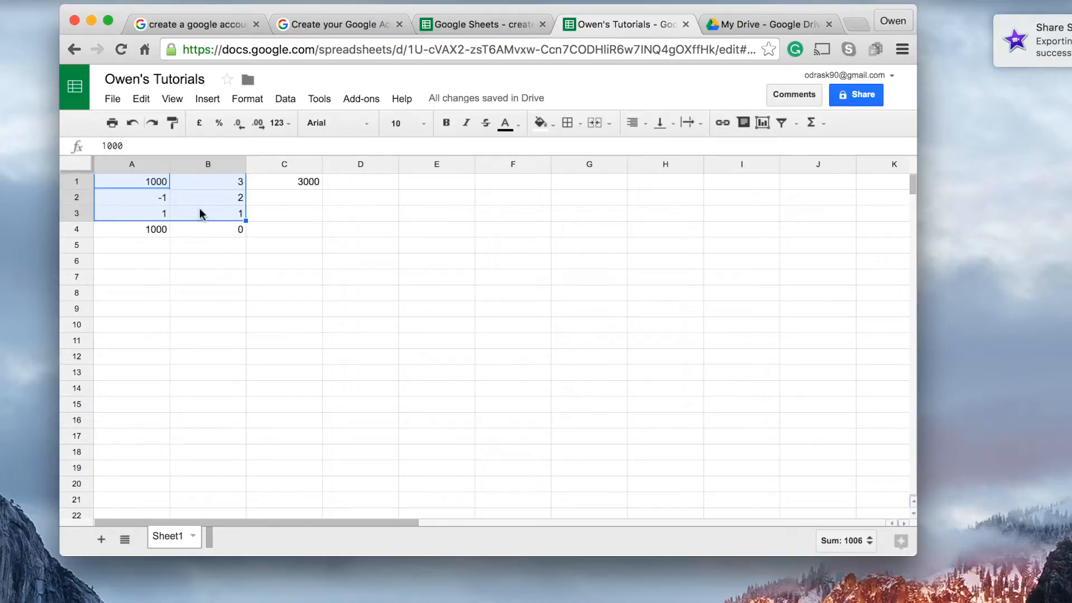
left_click(147, 233)
left_click_drag(146, 185, 202, 219)
Replace the formula in cell A4 with a SUM function over both columns, =sum(a1:b3).
left_click(138, 234)
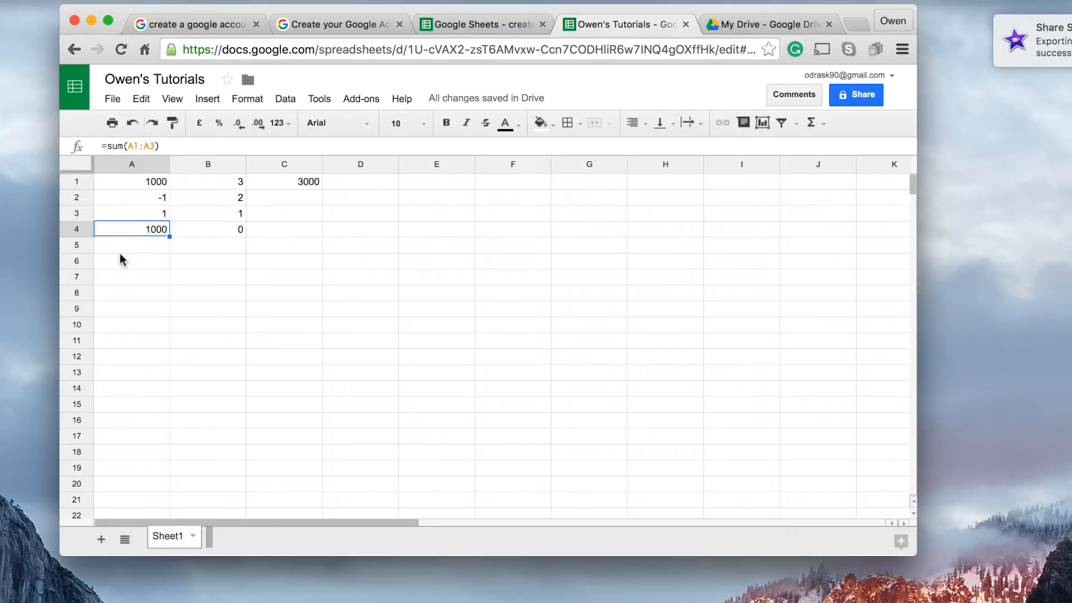
key("BackSpace")
type("=s")
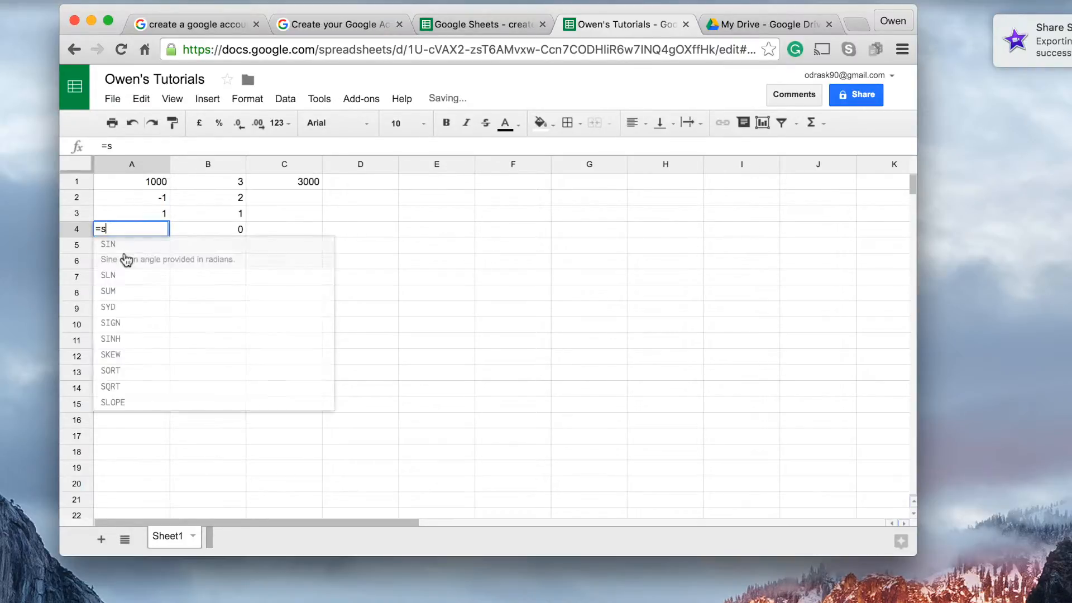
type("um(")
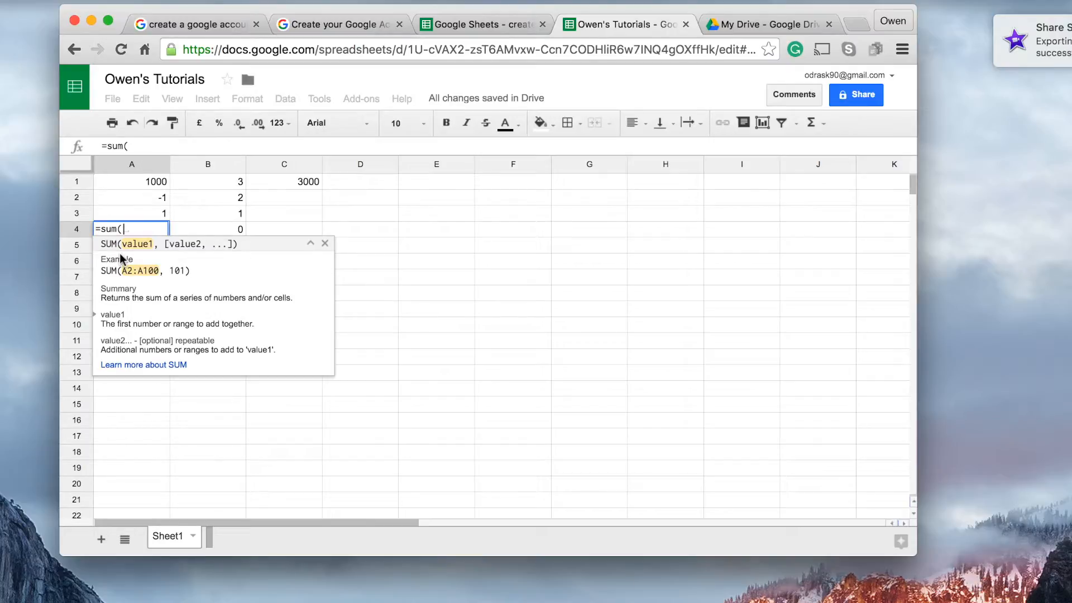
type("a1")
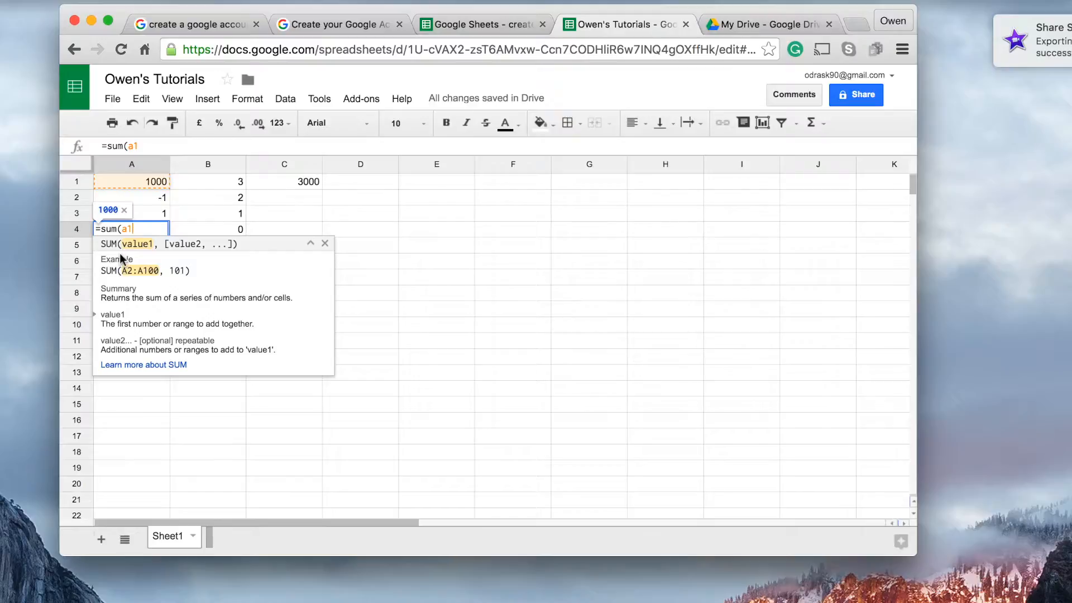
type(":")
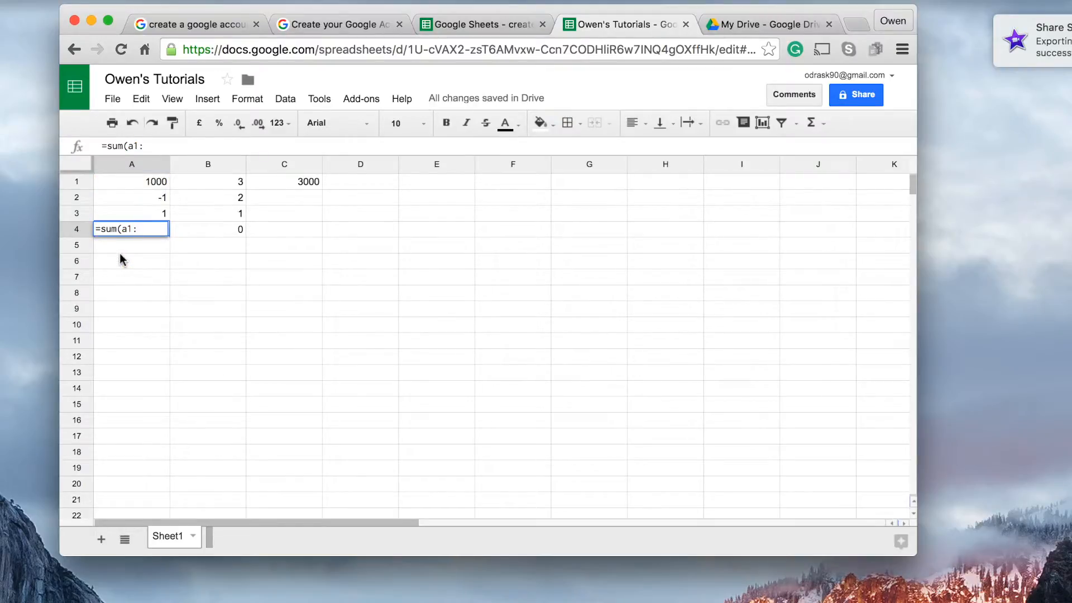
type("b")
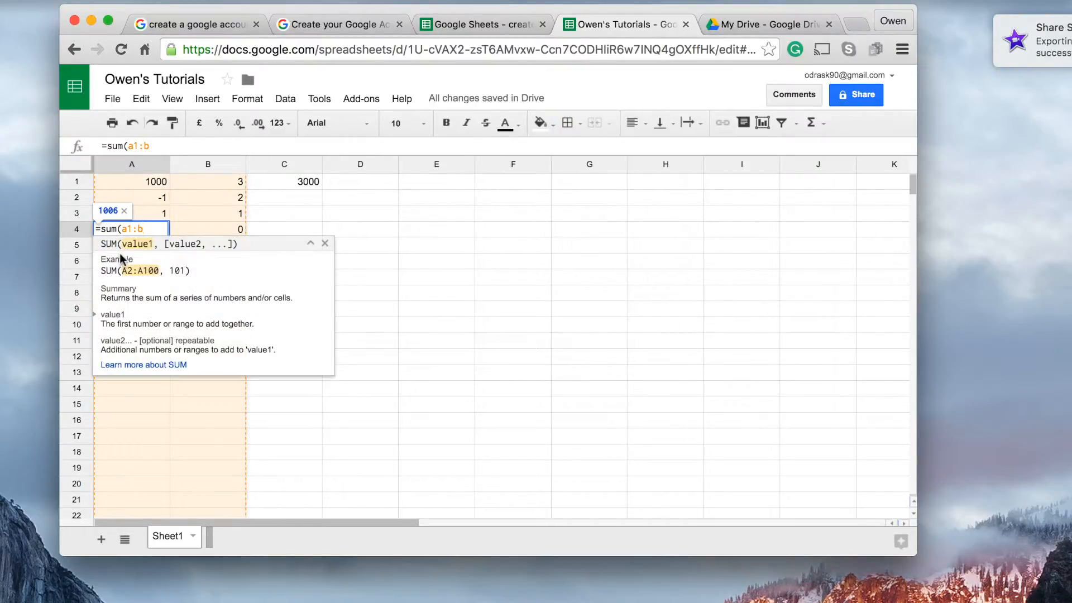
type("3")
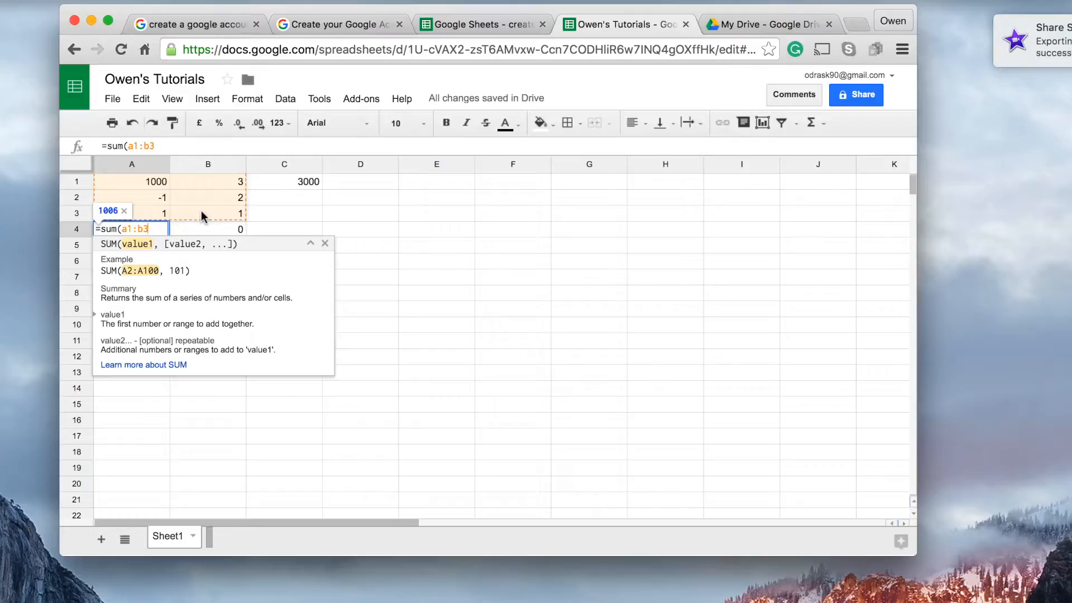
type(")")
key("Return")
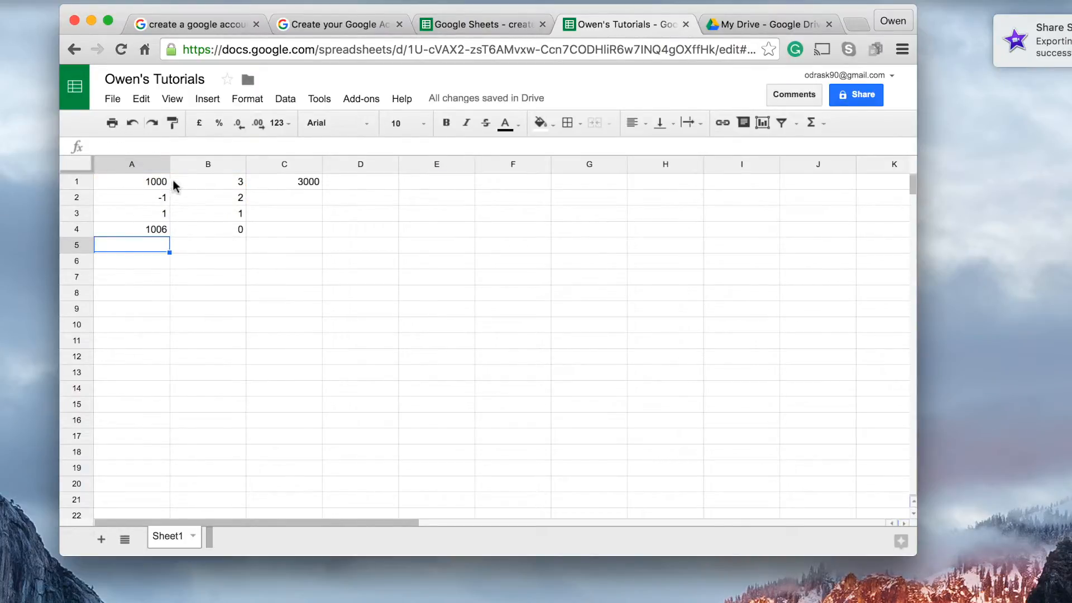
Set cell B2, inside the summed block A1:B3, to 64 and check the sum in A4.
left_click_drag(144, 186, 192, 212)
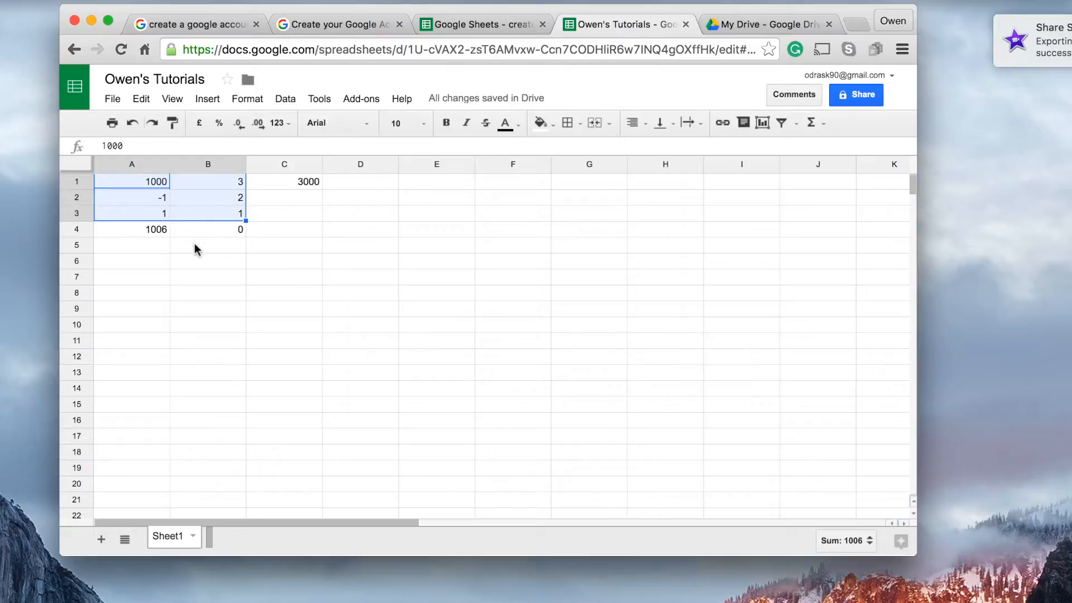
left_click(215, 204)
type("64")
key("Return")
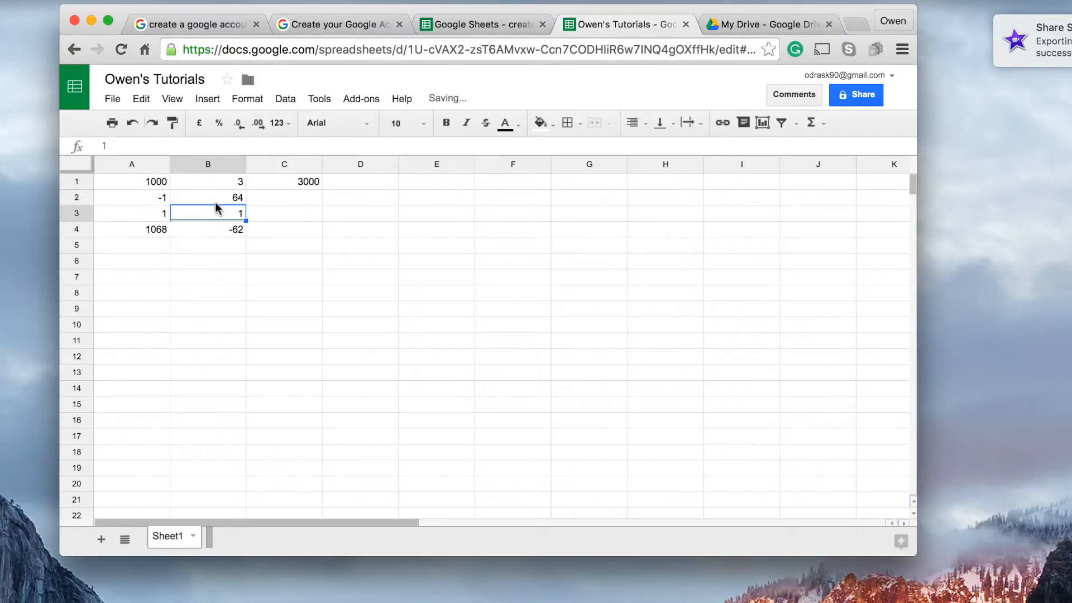
left_click(218, 233)
left_click(138, 235)
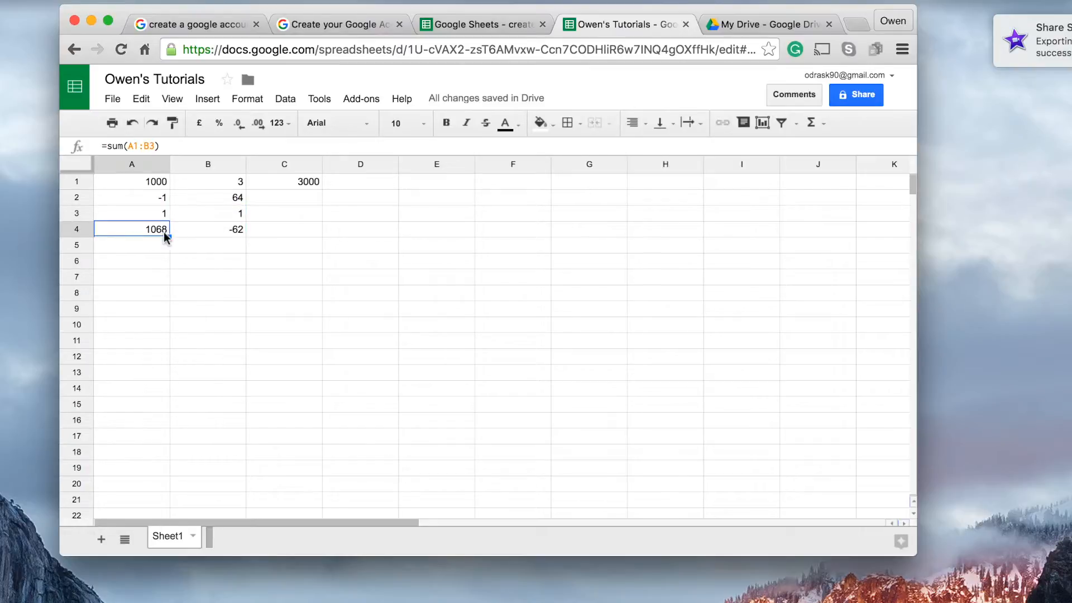
Set cell A2 to 10000 and check the formulas in cells A4 and B4.
left_click(145, 203)
type("10000")
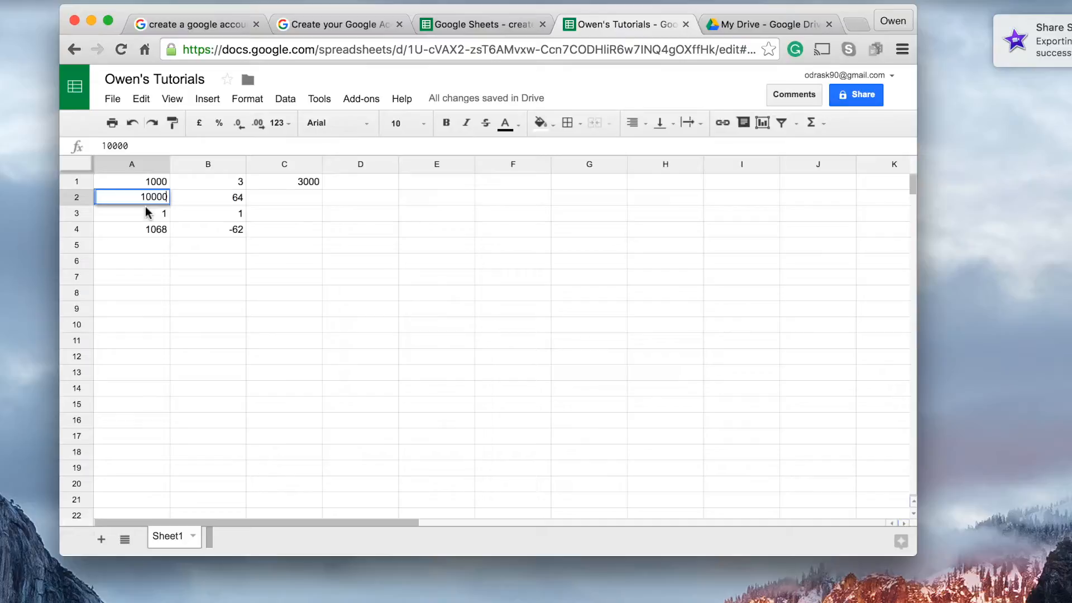
key("Return")
left_click(146, 235)
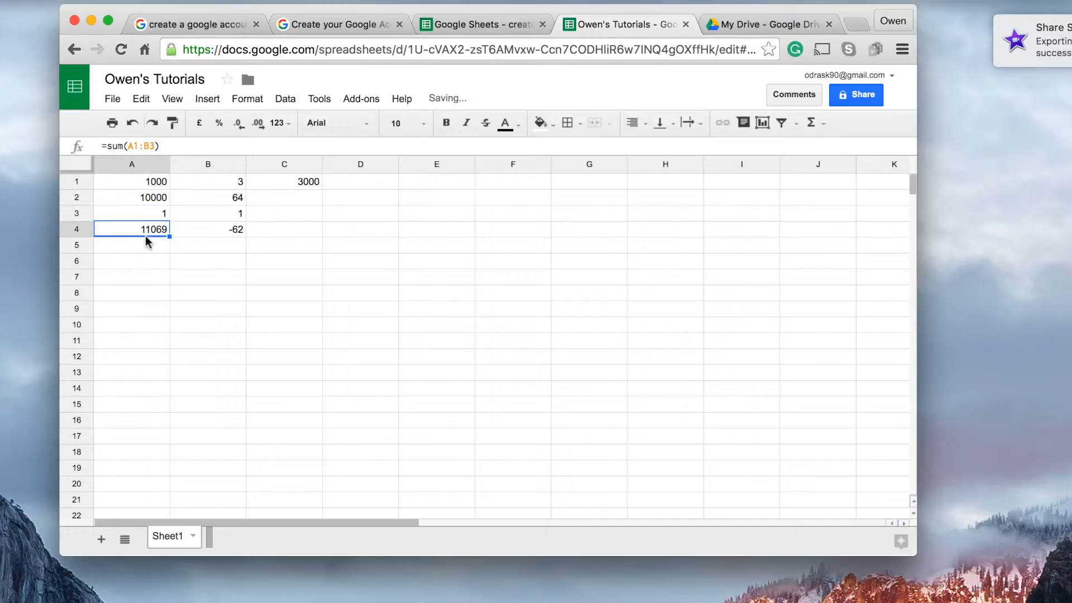
left_click(229, 229)
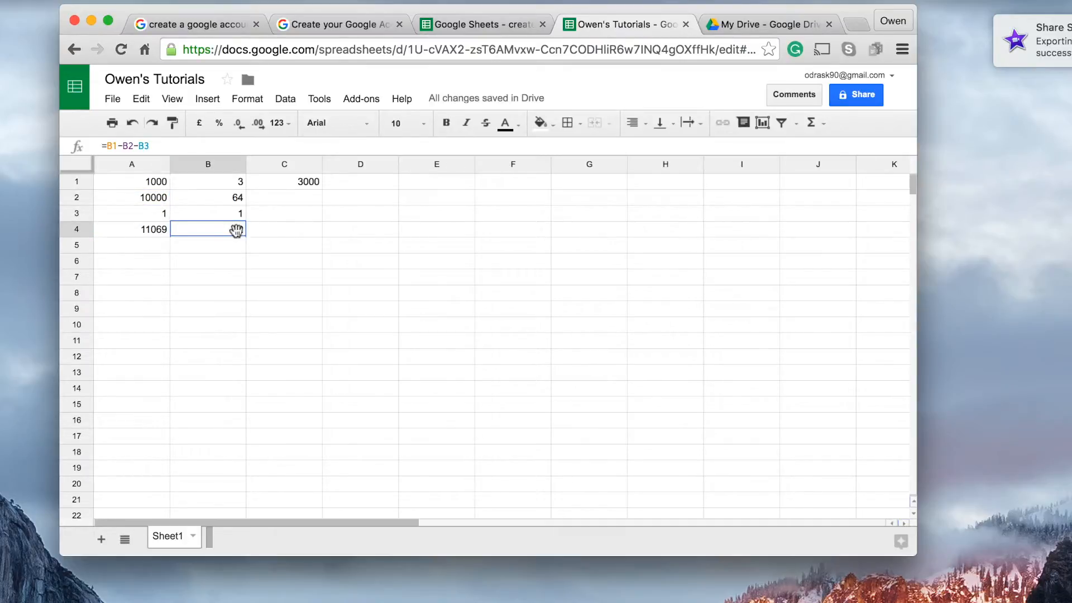
double_click(208, 237)
key("Return")
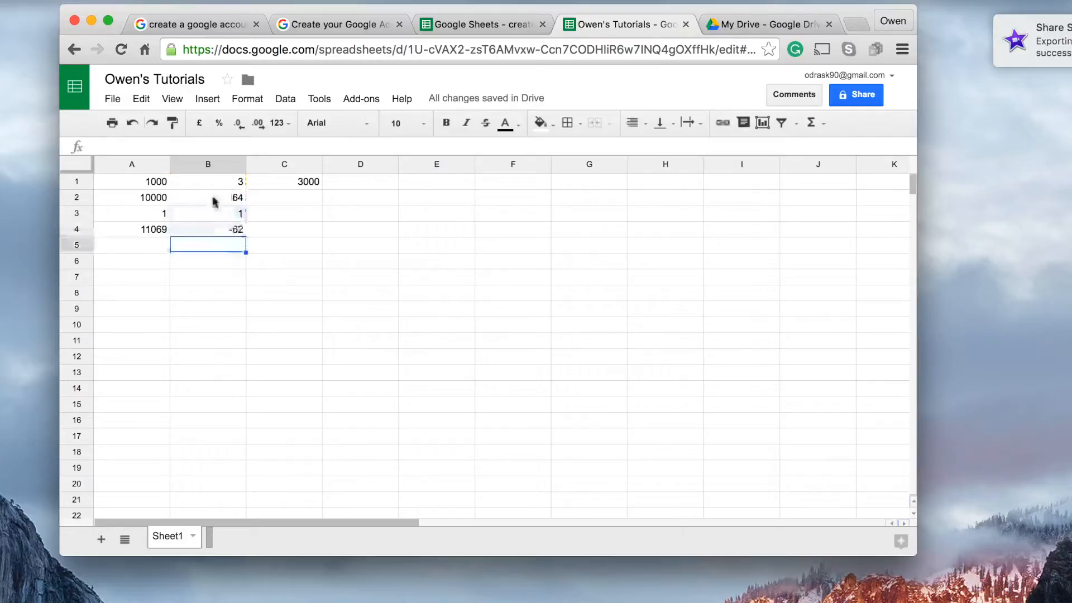
Set cell B1 to the negative value -5000.
key("Up")
key("Up")
key("Up")
key("Up")
type("-1")
key("BackSpace")
type("5000")
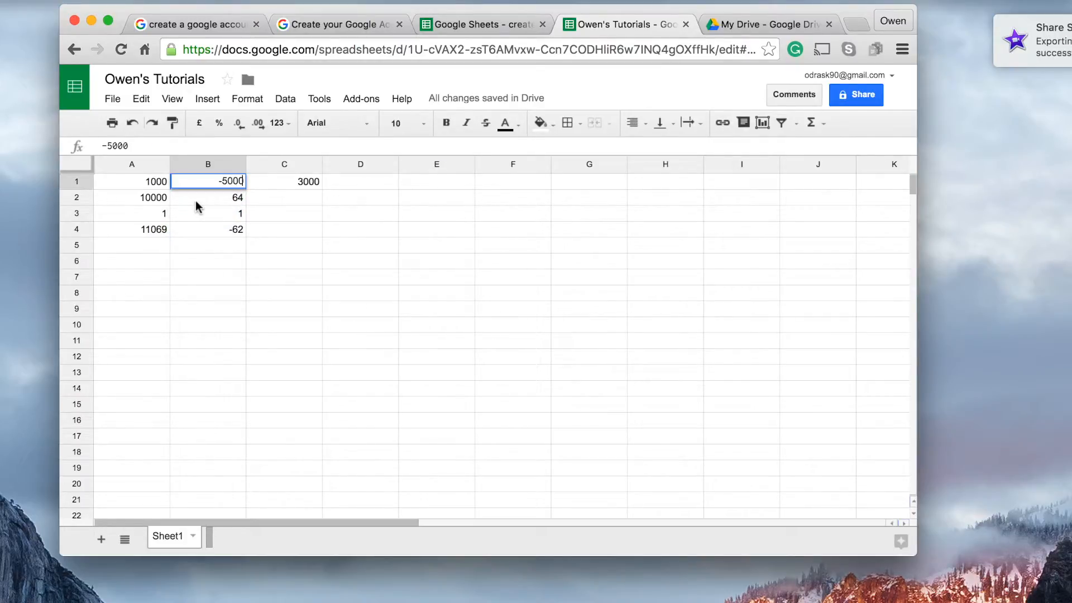
key("Return")
Inspect the formulas in cells A4, B4 and C1, leaving the SUM formula in A4 as it is.
left_click(153, 230)
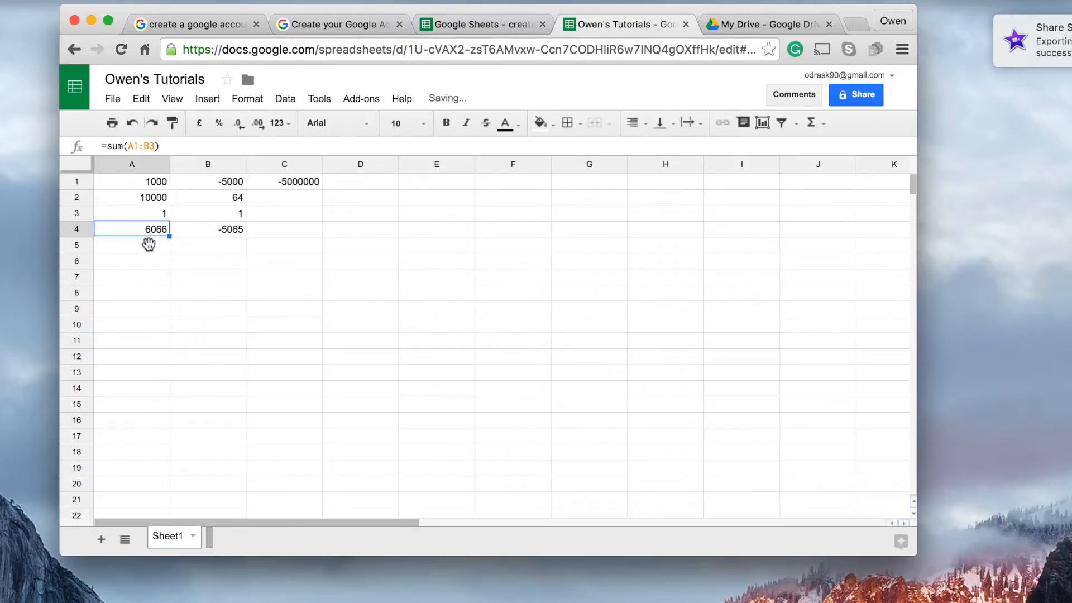
left_click(215, 233)
left_click(295, 183)
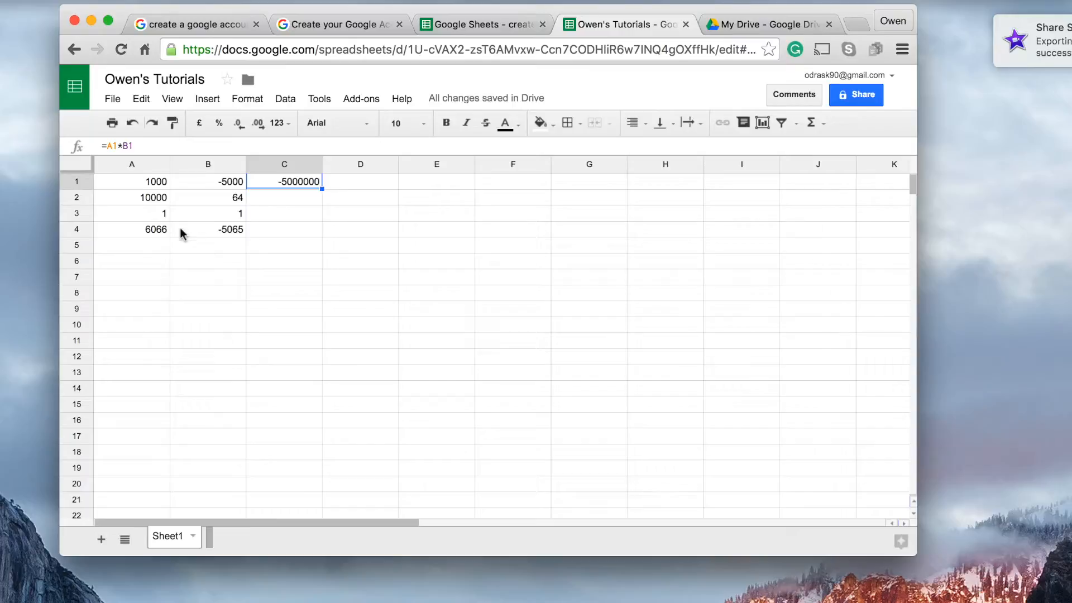
left_click(140, 230)
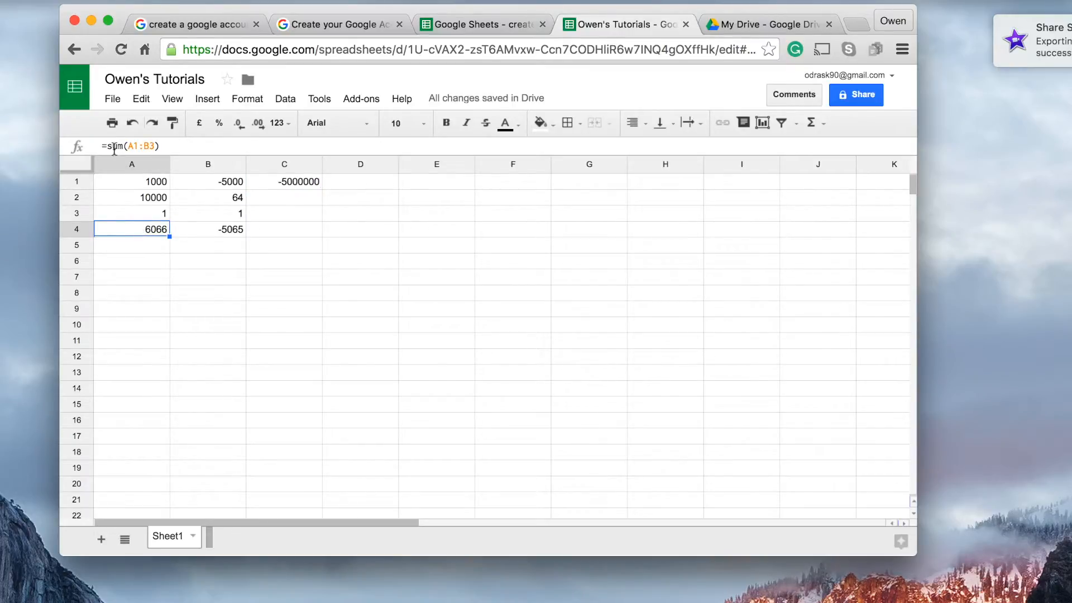
left_click(136, 147)
triple_click(135, 149)
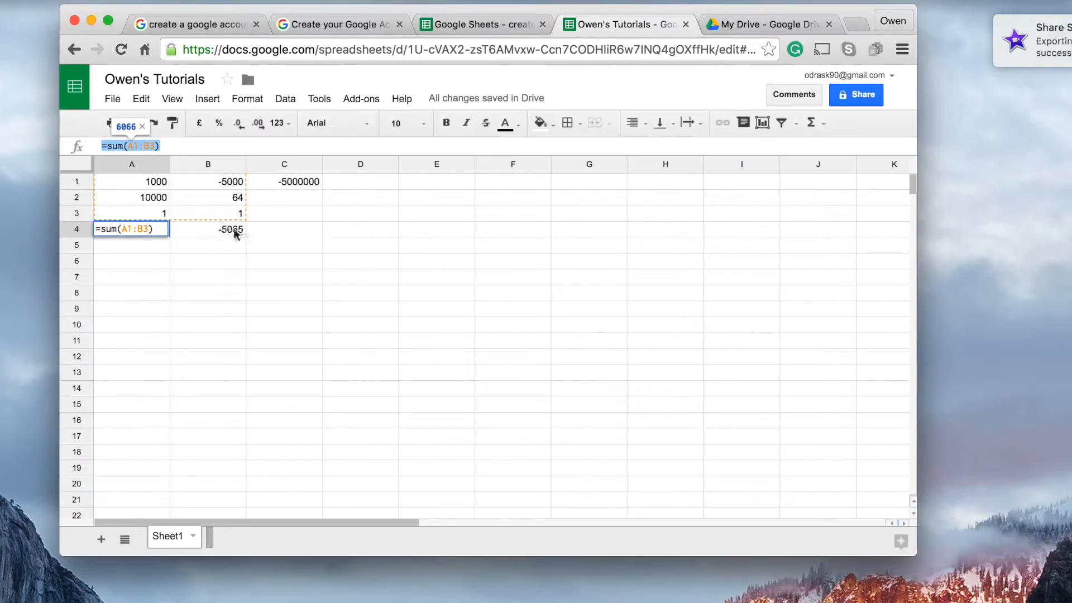
key("Tab")
Set cell A1 to 3 and cell A2 to 2.
left_click(146, 188)
type("3")
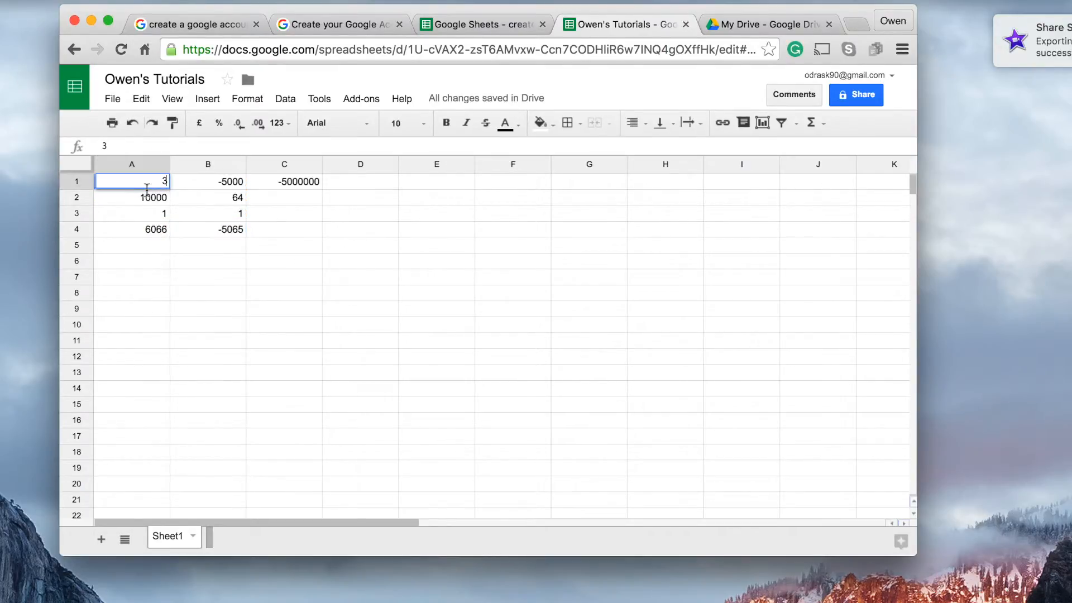
key("Return")
type("2")
key("Return")
Set cell B3 to 3, cell B2 to 2 and cell B1 to 1.
key("Tab")
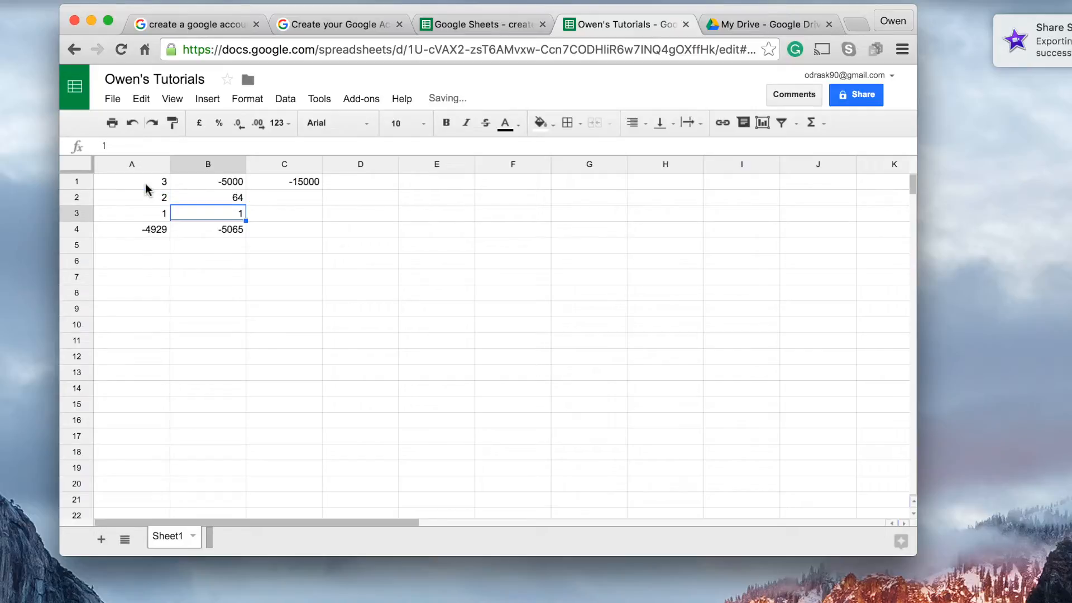
type("3")
key("Up")
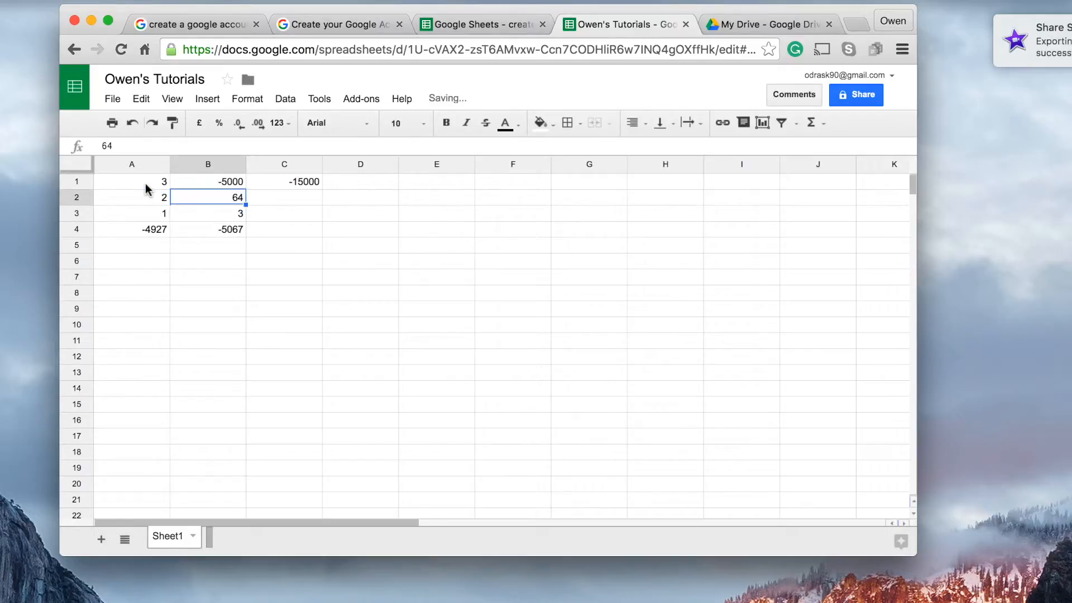
type("2")
key("Up")
type("1")
key("Up")
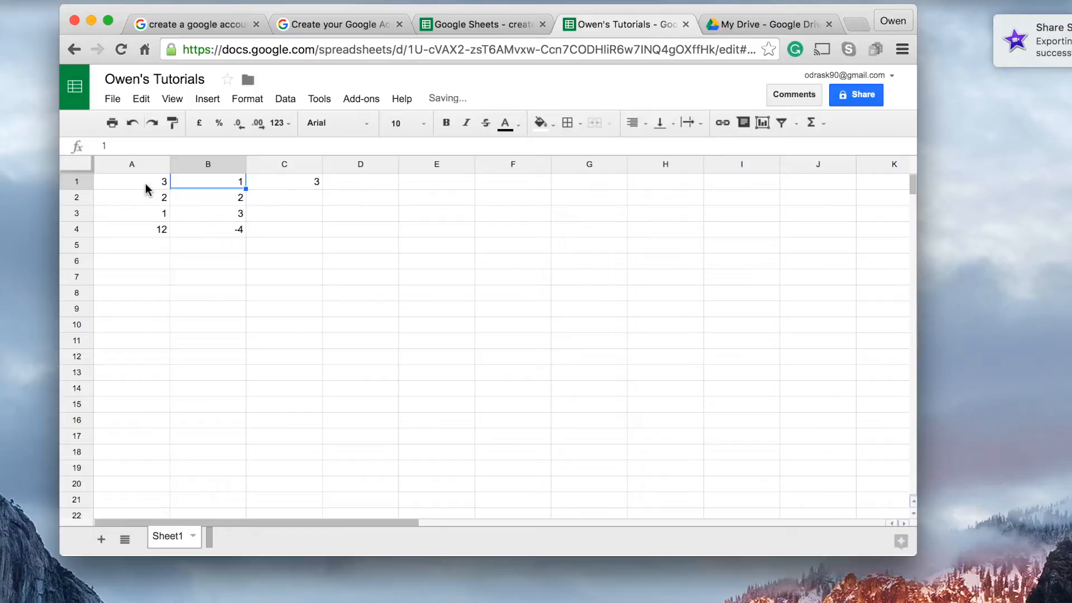
Clear the formulas from cells A4 and B4.
key("Left")
key("Down")
key("Down")
key("Down")
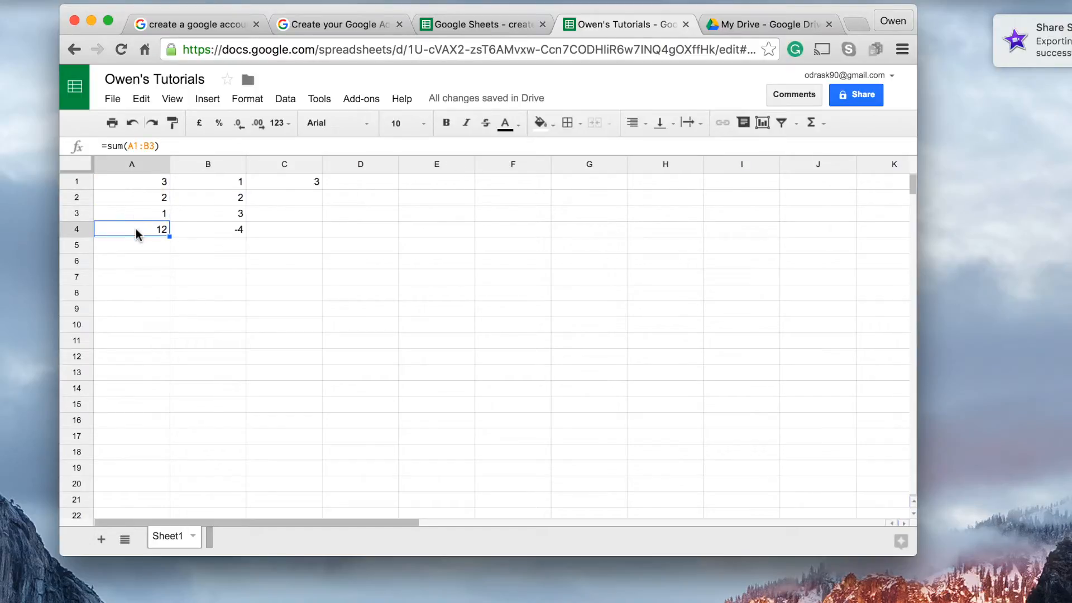
double_click(136, 229)
key("Escape")
key("BackSpace")
key("Right")
key("BackSpace")
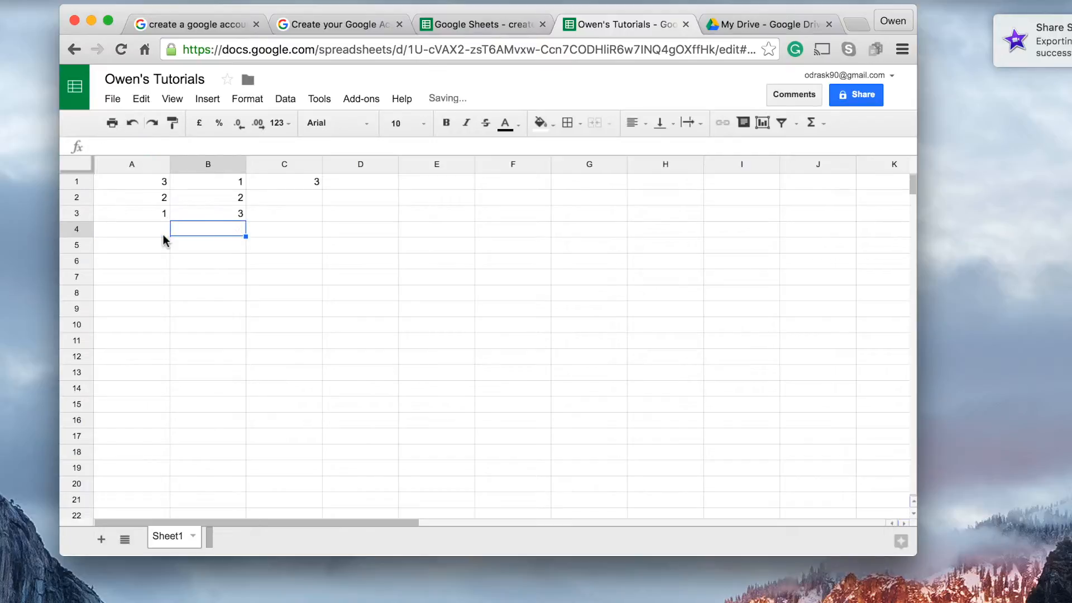
Clear the formula from cell C1.
key("Right")
key("Up")
key("Up")
key("Up")
key("BackSpace")
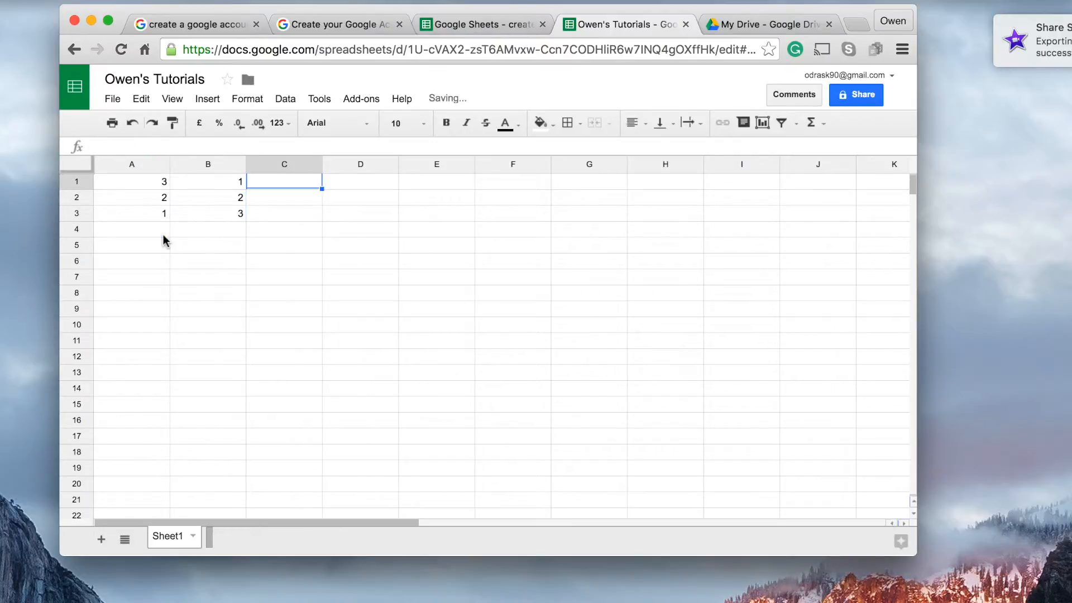
Start a =sum( formula in cell A4 and open the full help article about the SUM function.
key("Down")
key("Down")
key("Down")
key("Left")
key("Left")
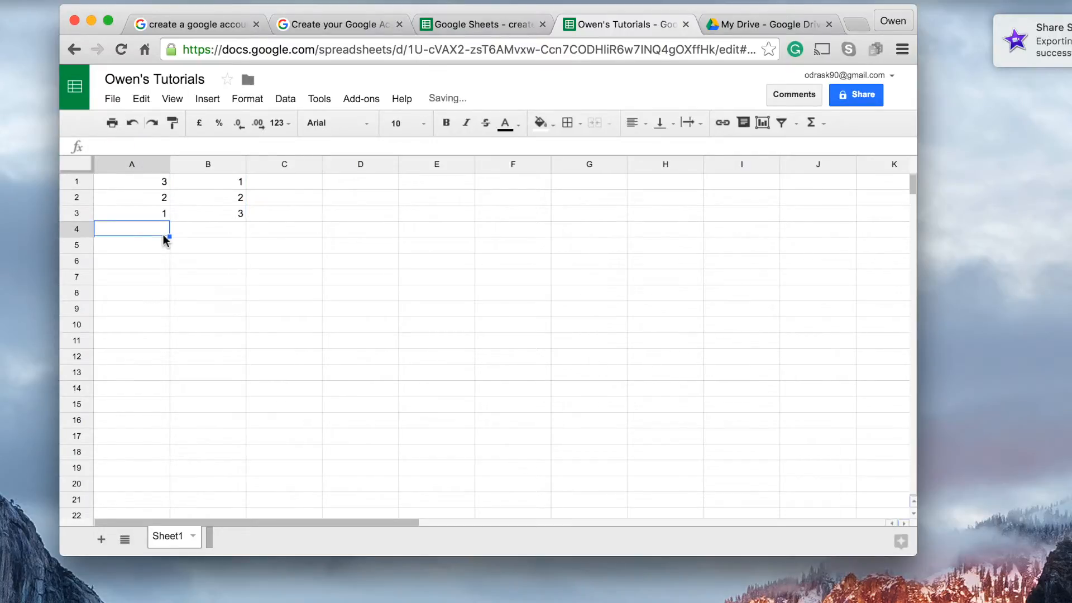
type("=sum")
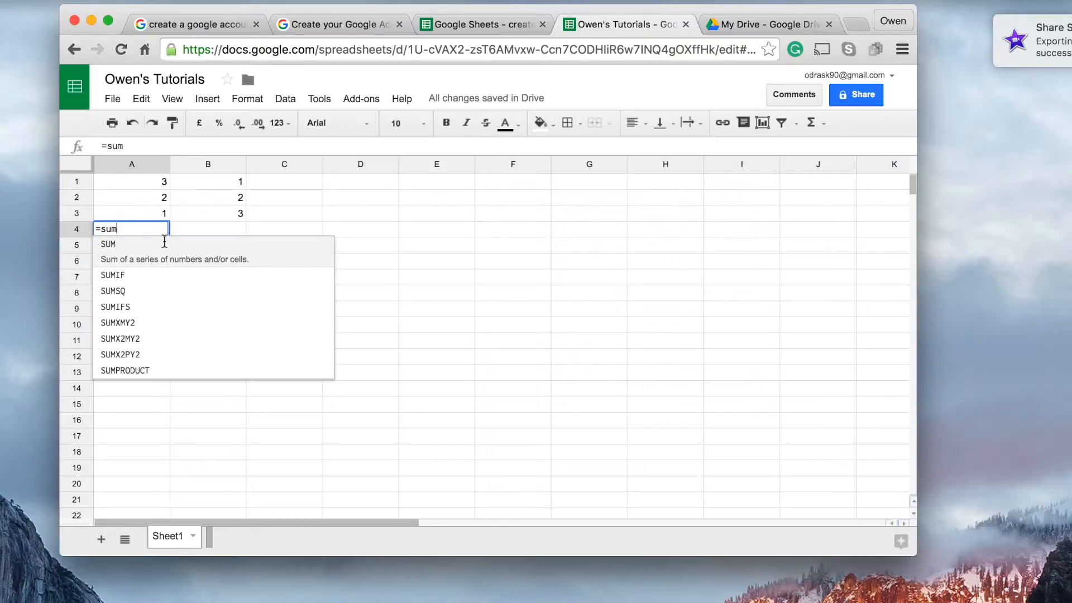
type("(")
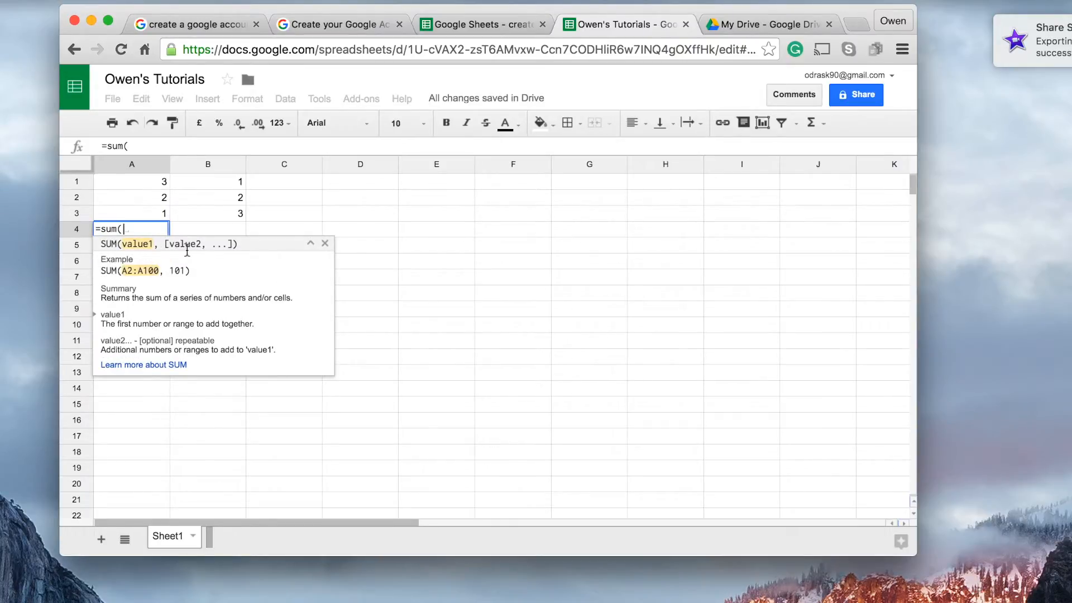
left_click_drag(118, 231, 101, 234)
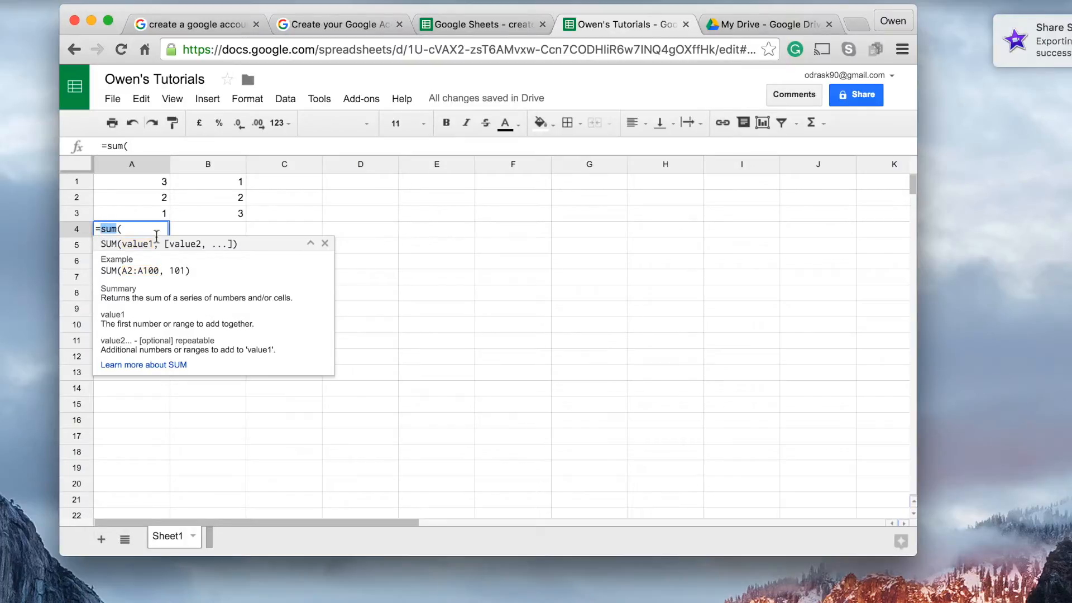
left_click(130, 234)
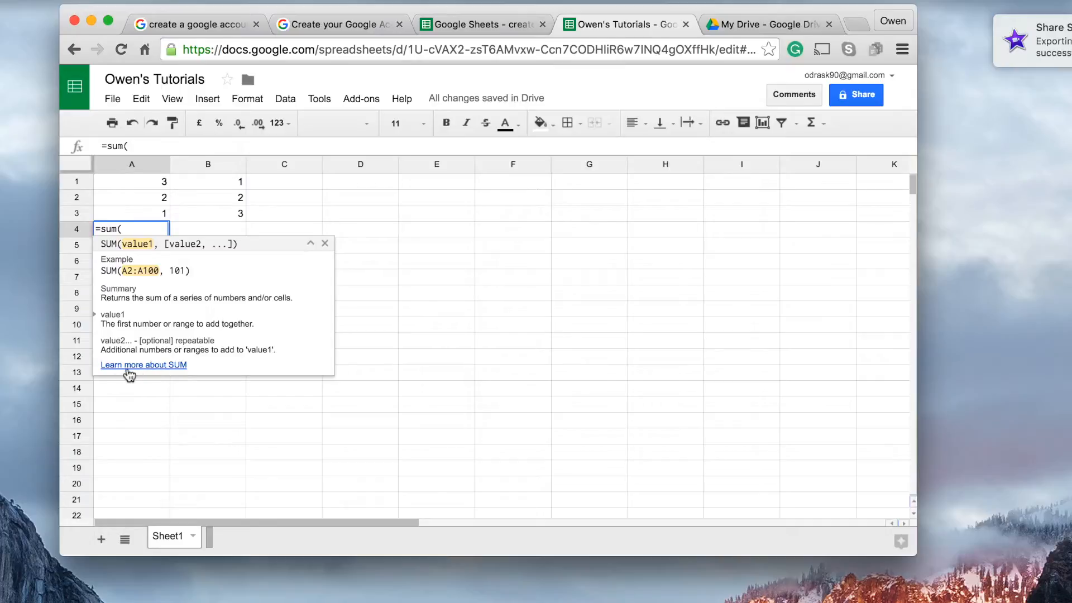
left_click(178, 373)
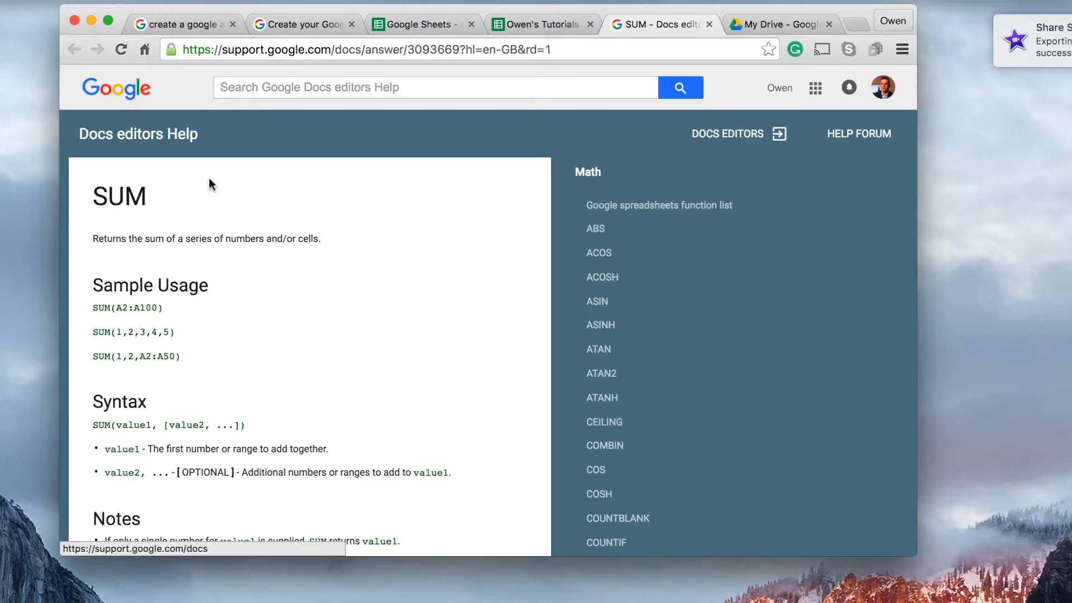
Examine the SUM help article, covering its sample usage, syntax, notes and related functions.
left_click_drag(96, 200, 144, 197)
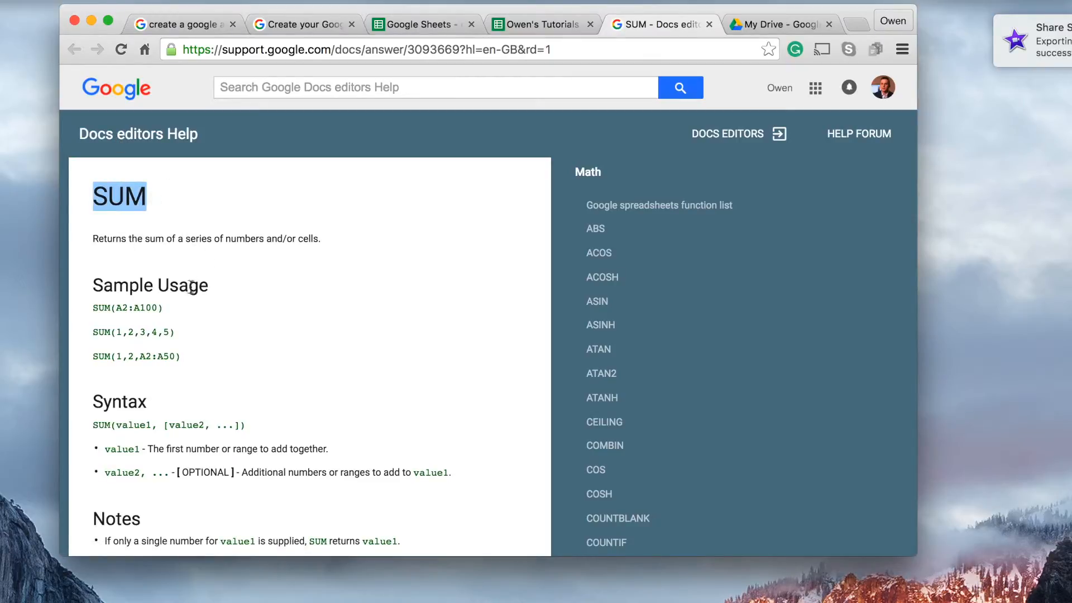
scroll(243, 291, "down", 3)
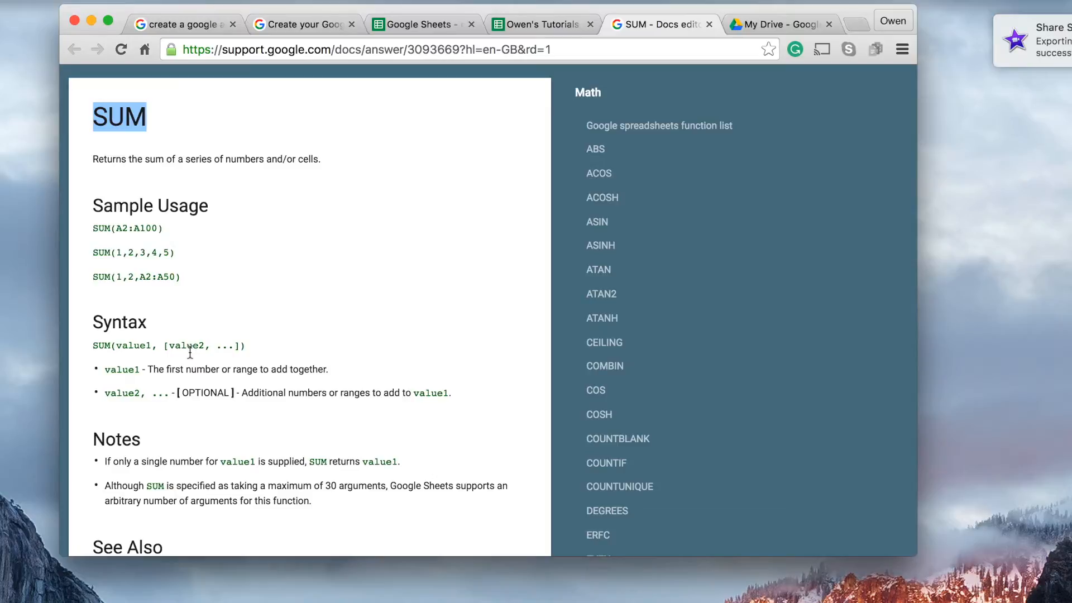
scroll(168, 335, "down", 3)
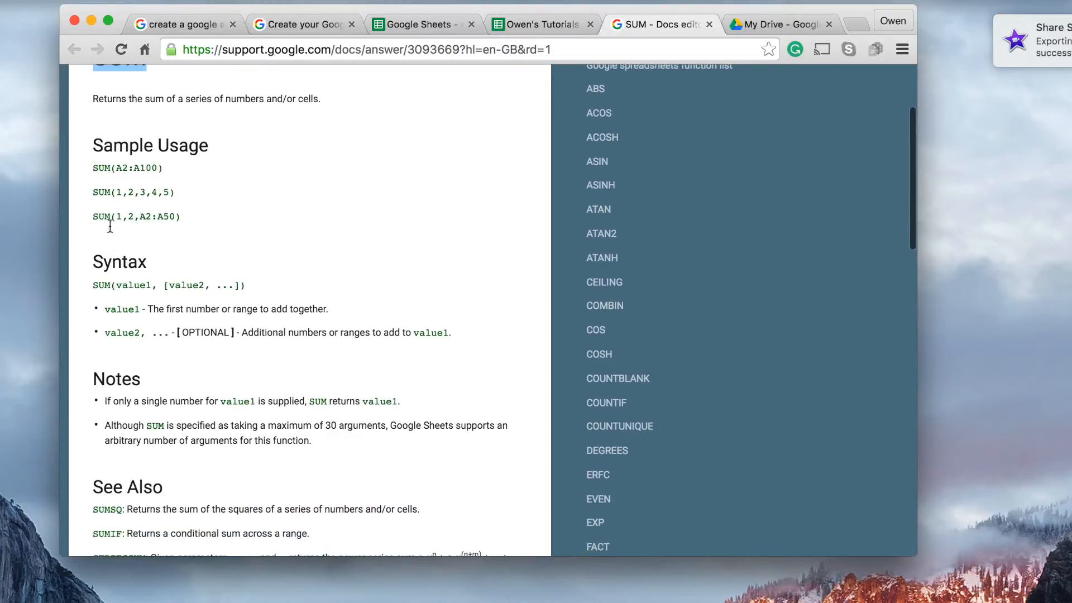
left_click_drag(103, 146, 177, 151)
left_click_drag(94, 276, 140, 263)
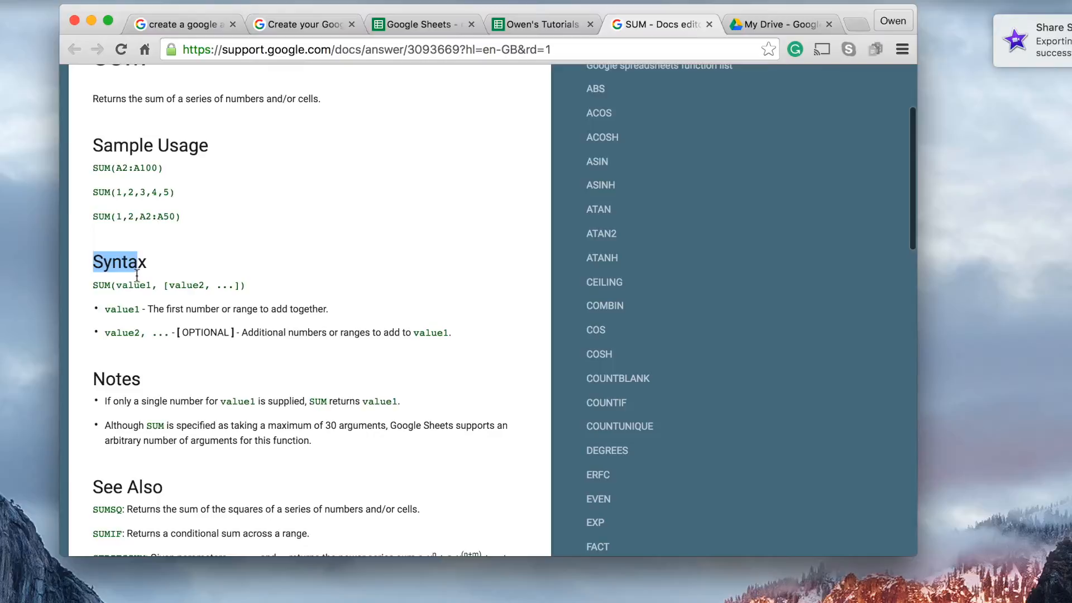
left_click_drag(113, 146, 178, 146)
left_click_drag(113, 381, 121, 381)
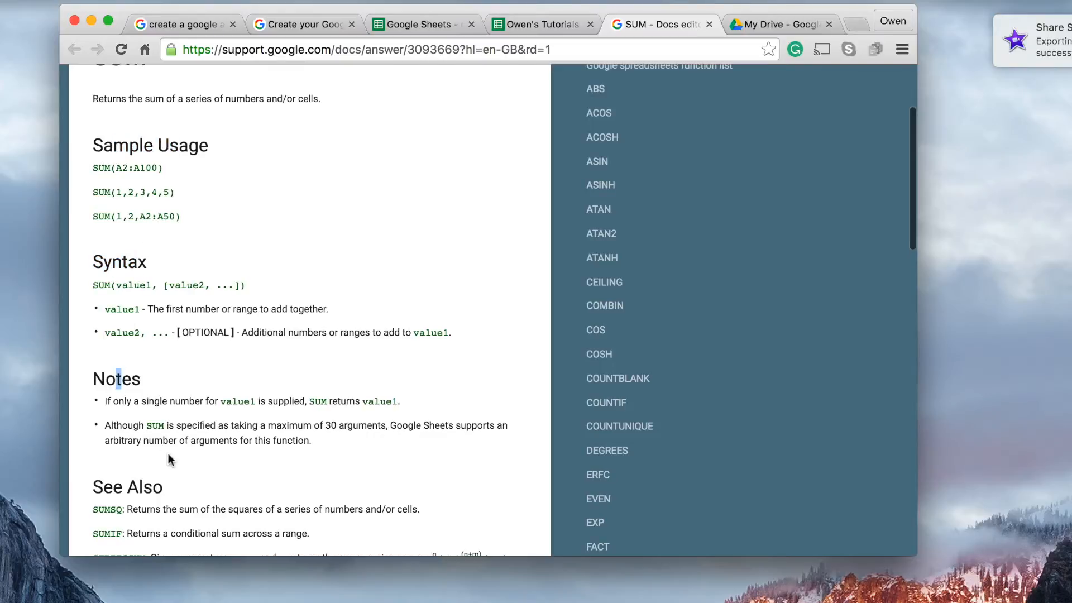
scroll(168, 456, "down", 2)
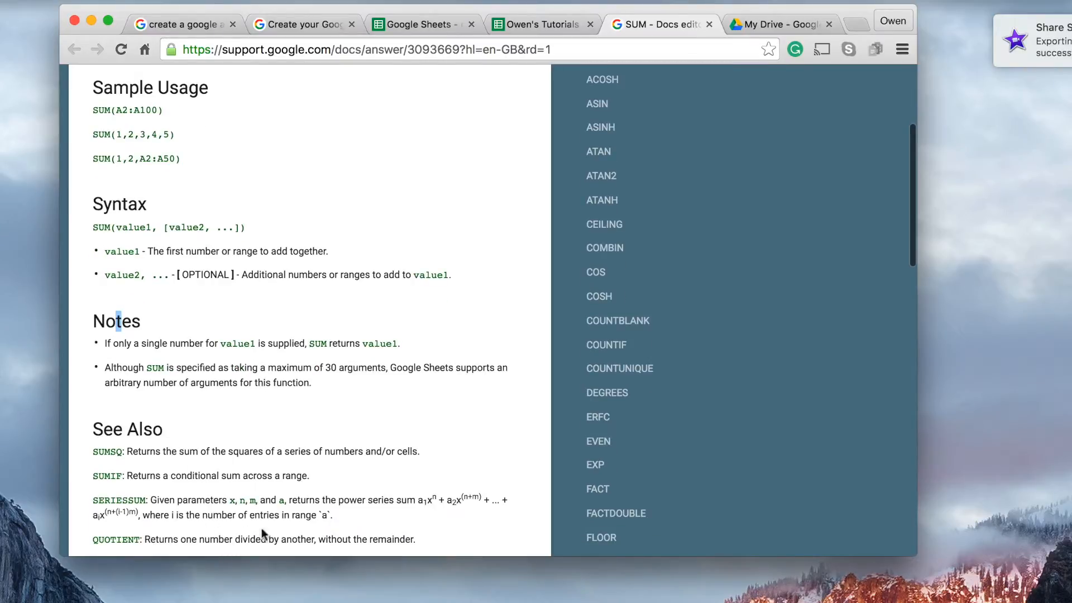
scroll(547, 222, "up", 3)
scroll(418, 277, "up", 3)
scroll(283, 226, "up", 1)
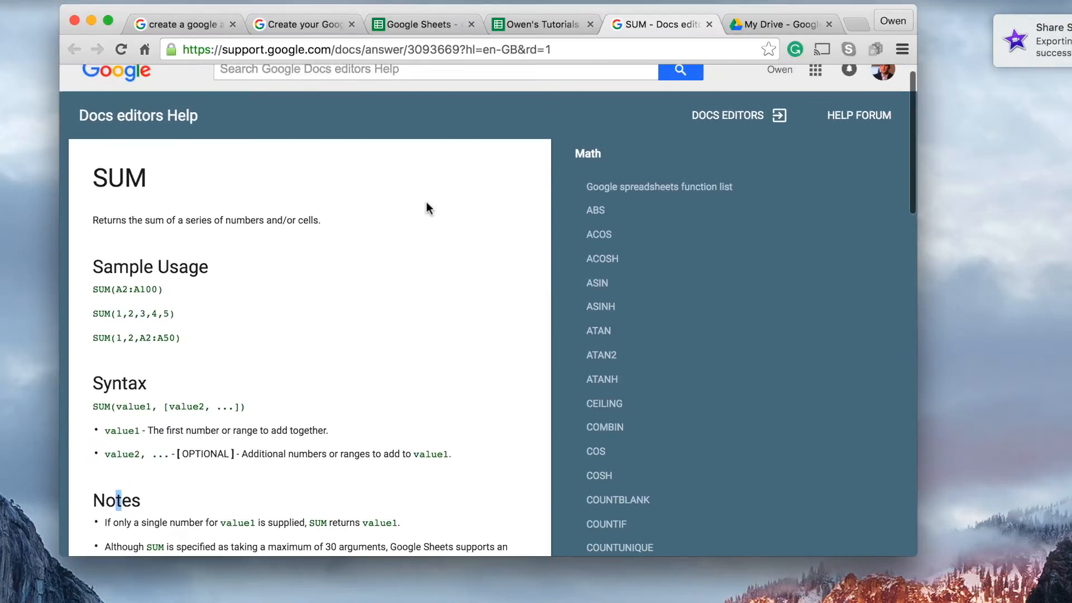
scroll(257, 273, "up", 1)
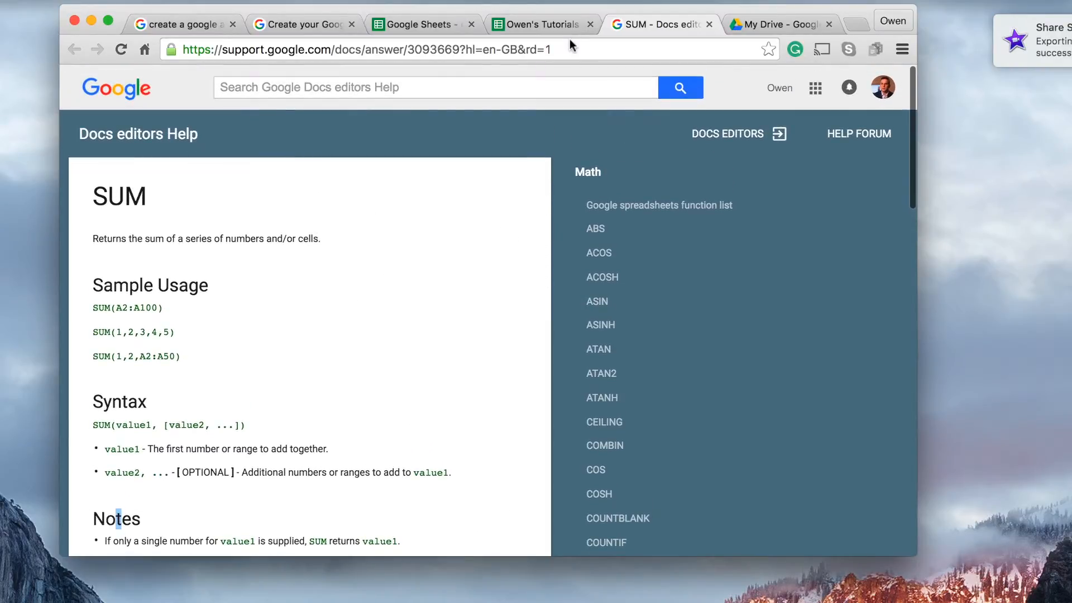
Return to the spreadsheet and replace the unfinished SUM entry in cell A4 with =average(.
left_click(534, 25)
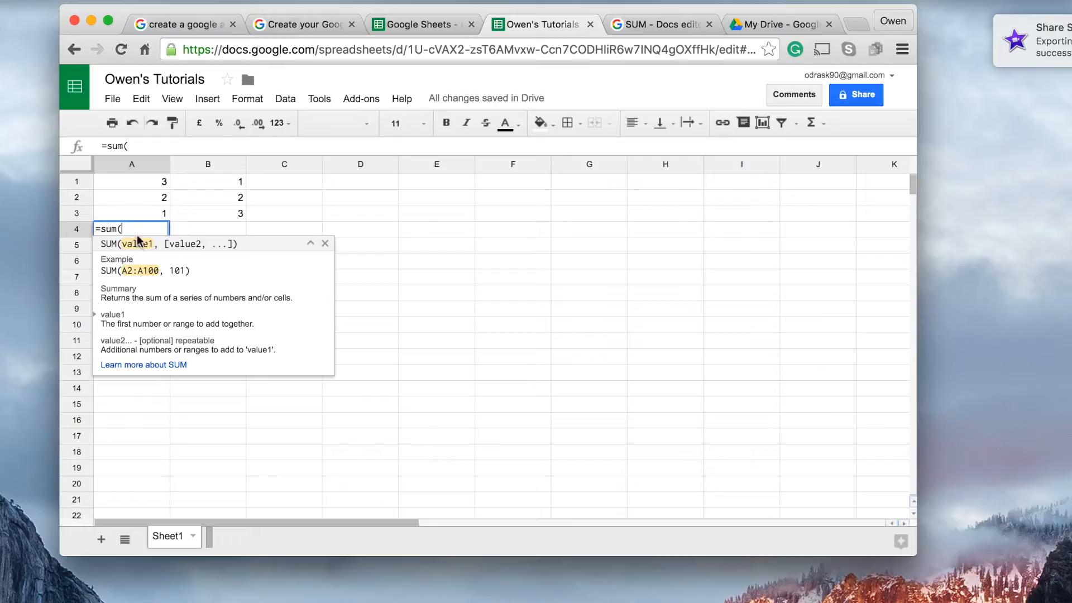
key("BackSpace")
key("BackSpace")
key("BackSpace")
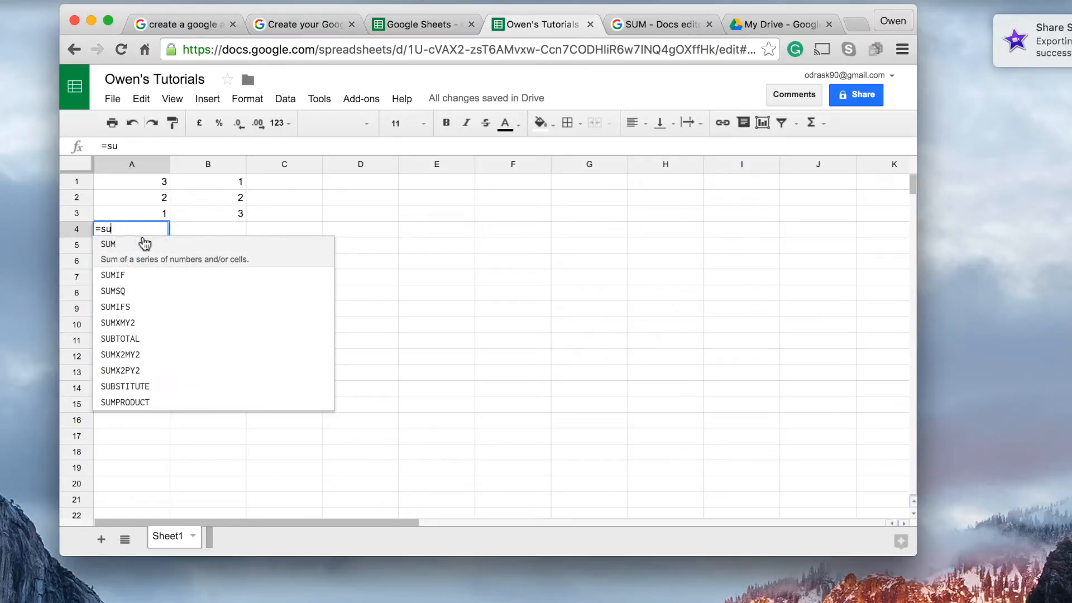
key("BackSpace")
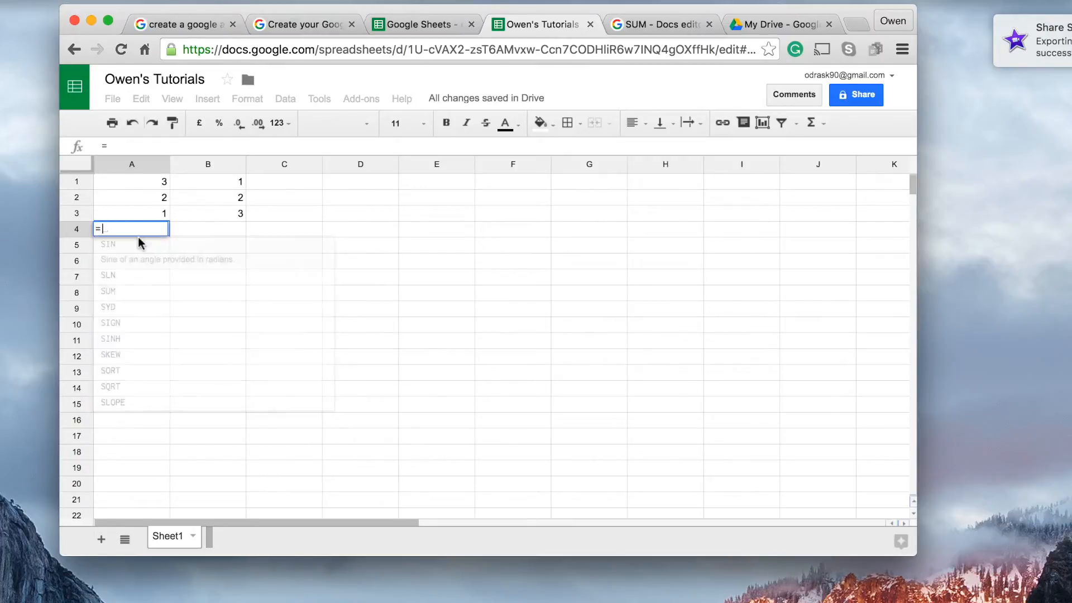
type("a")
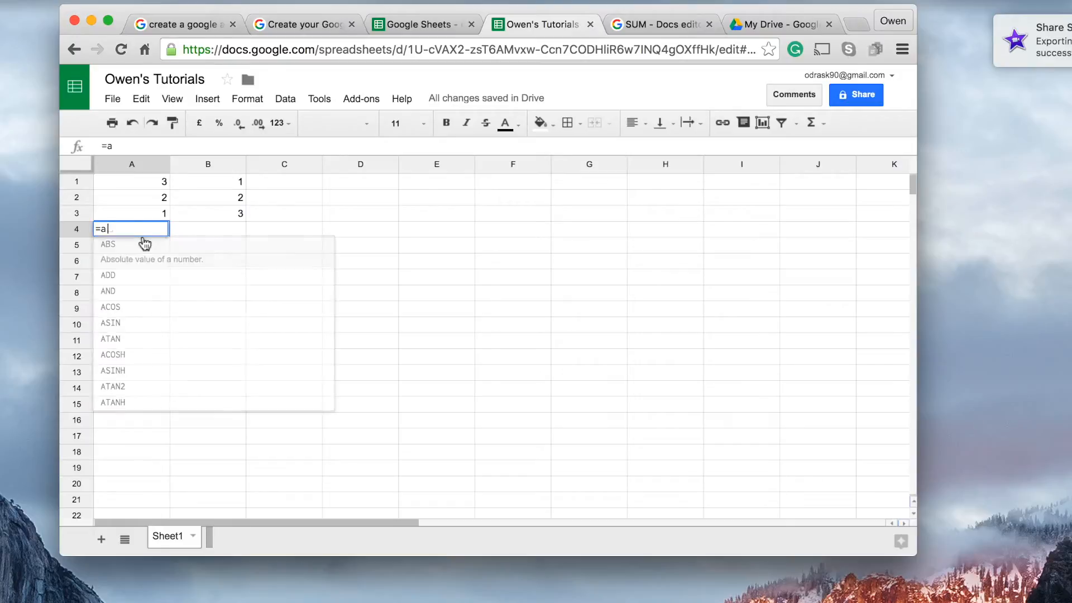
type("verage")
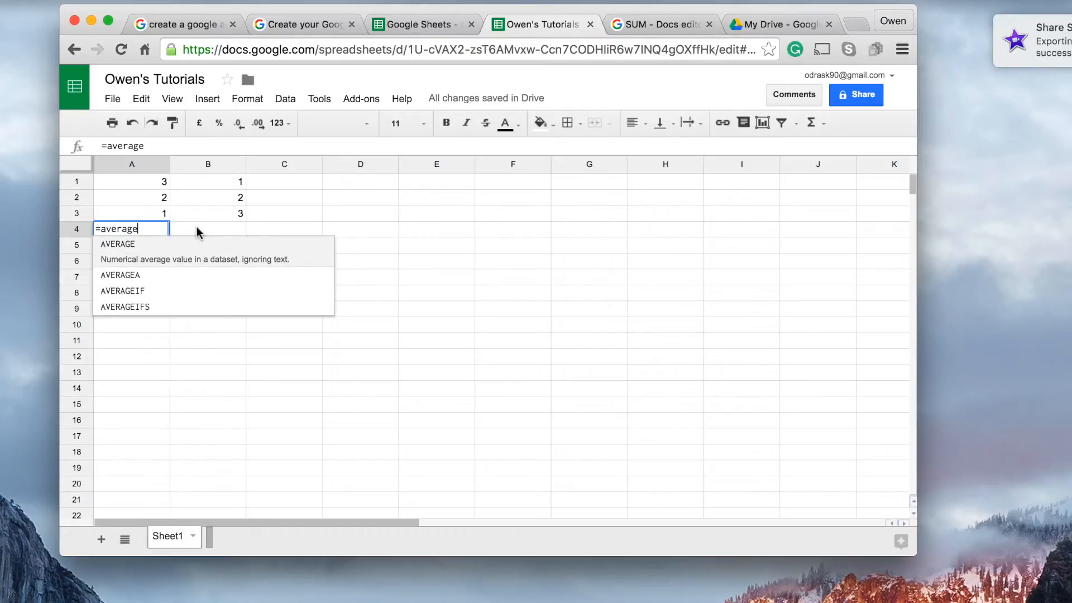
type("(")
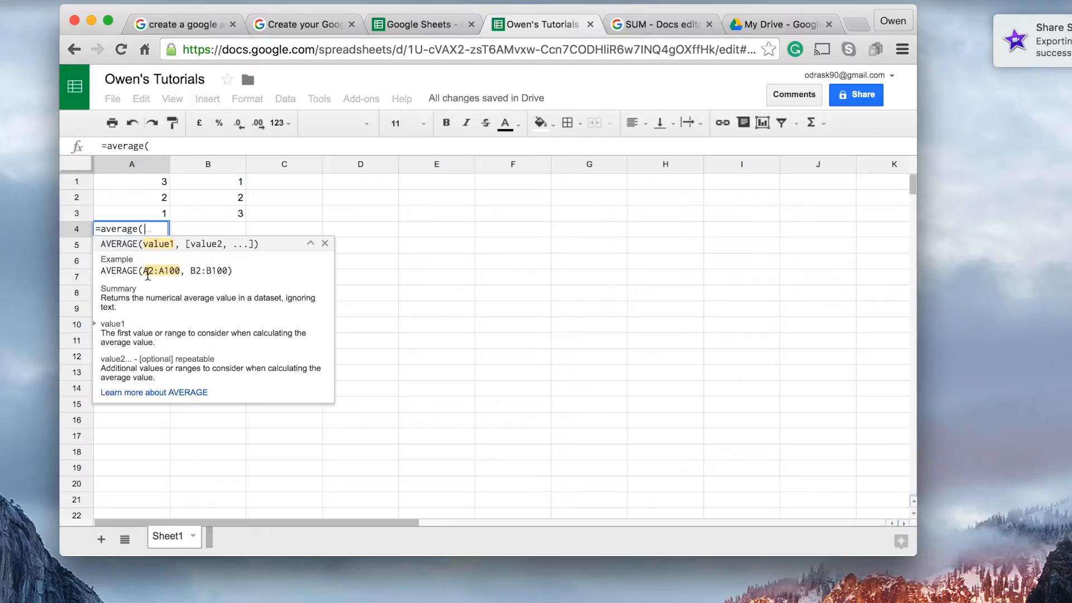
Complete the AVERAGE formula in cell A4 with the range A1:A3.
left_click_drag(145, 281, 229, 279)
left_click_drag(156, 244, 196, 244)
left_click(160, 240)
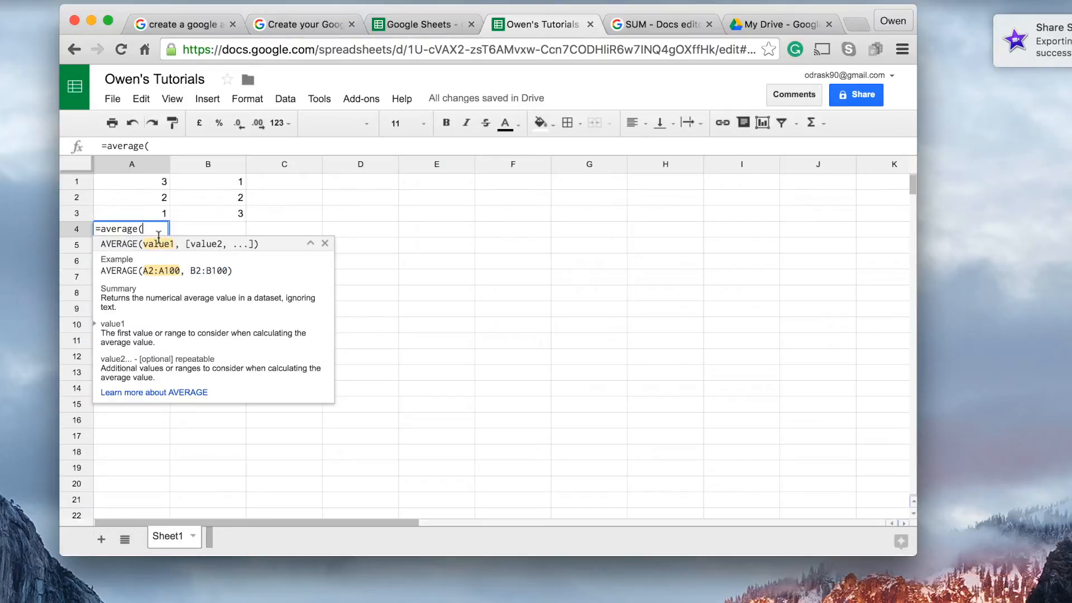
left_click_drag(133, 186, 137, 211)
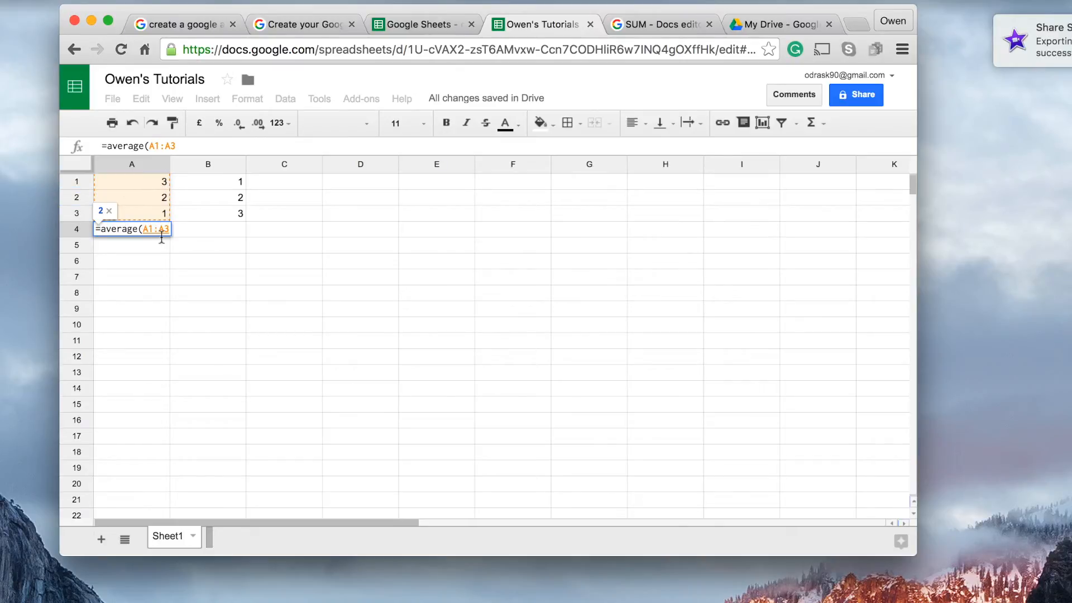
key("Return")
key("Up")
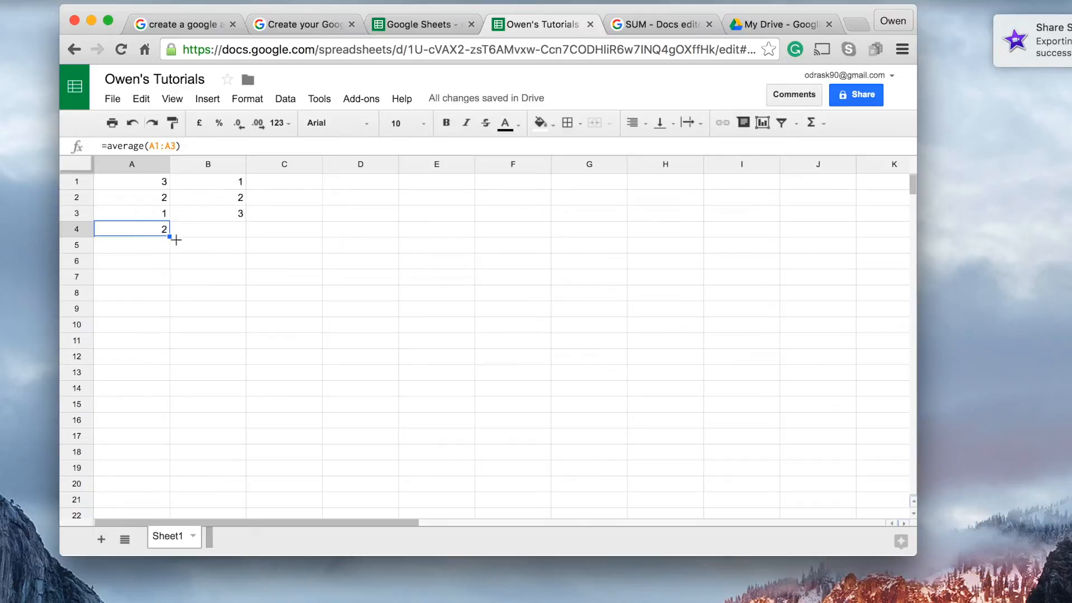
Check the averaged cells in column A and set cell A3 to 10.
left_click(153, 188)
left_click(154, 196)
left_click(159, 213)
left_click(160, 230)
left_click(197, 230)
left_click(149, 199)
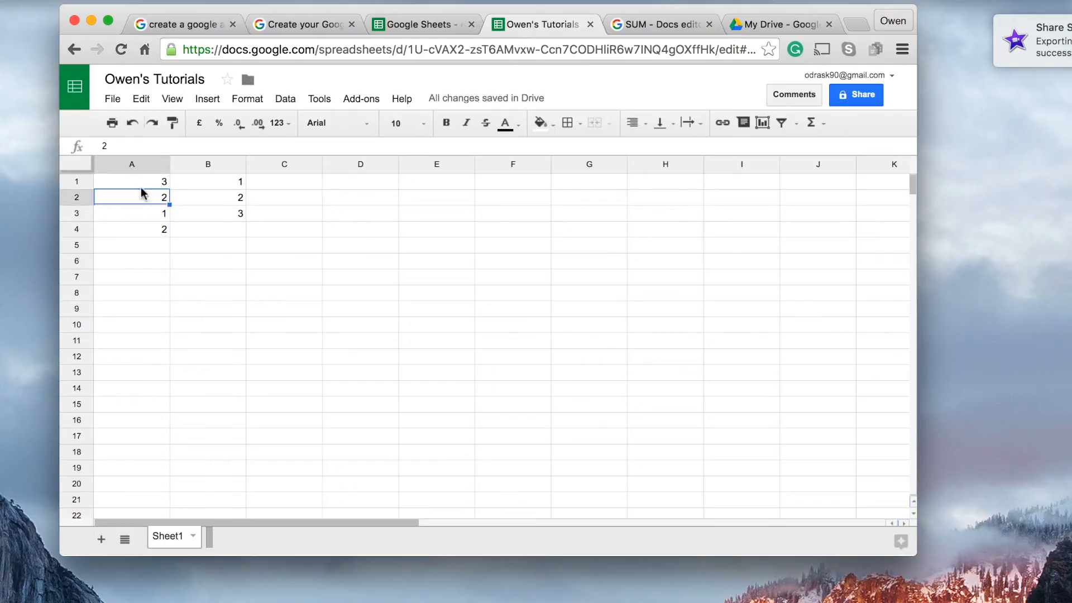
left_click(159, 214)
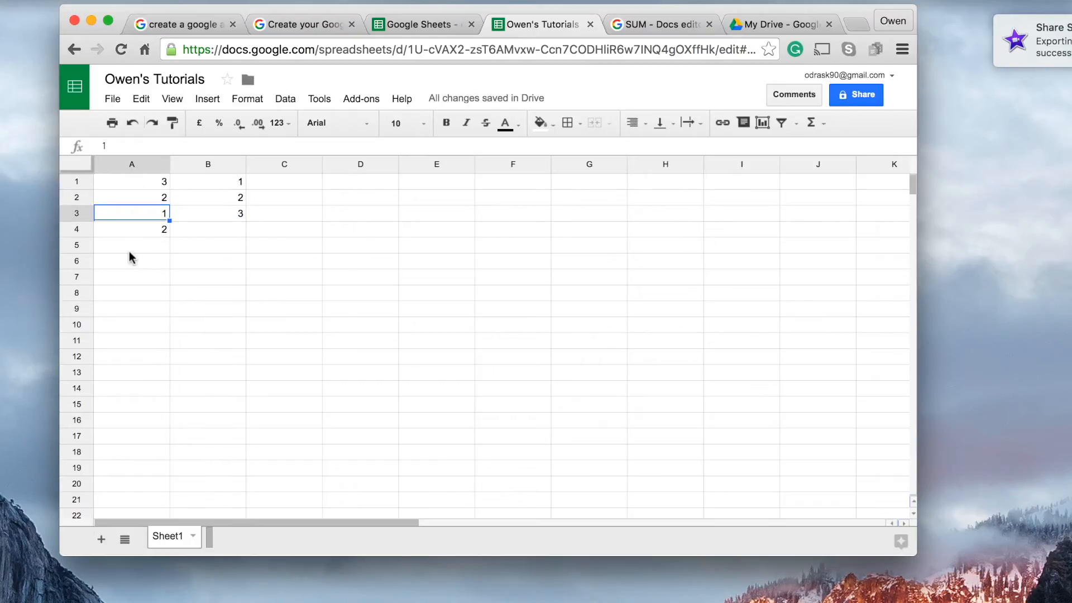
type("10")
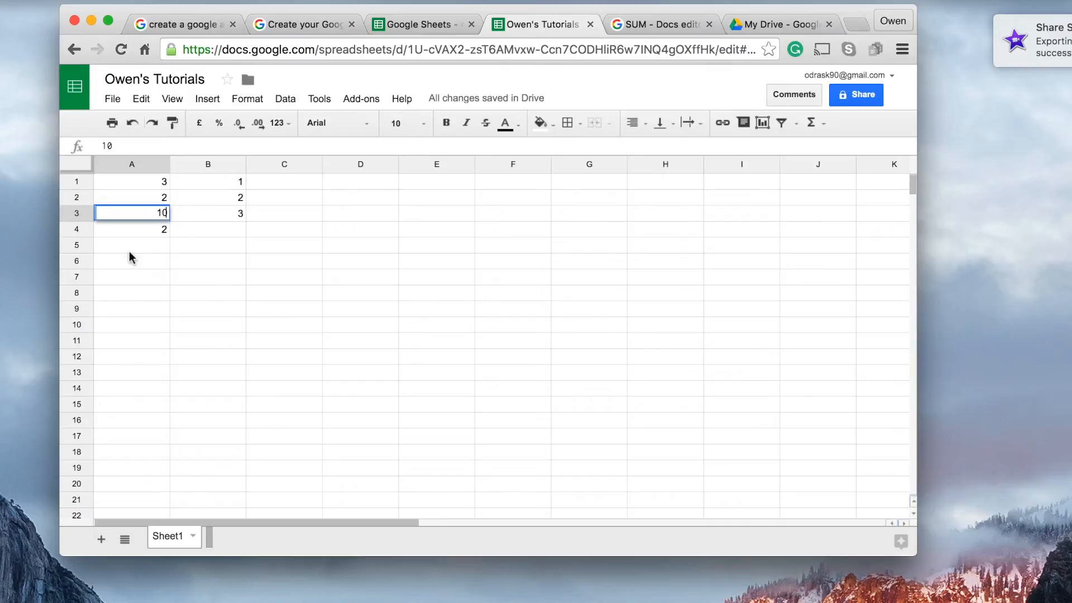
key("Return")
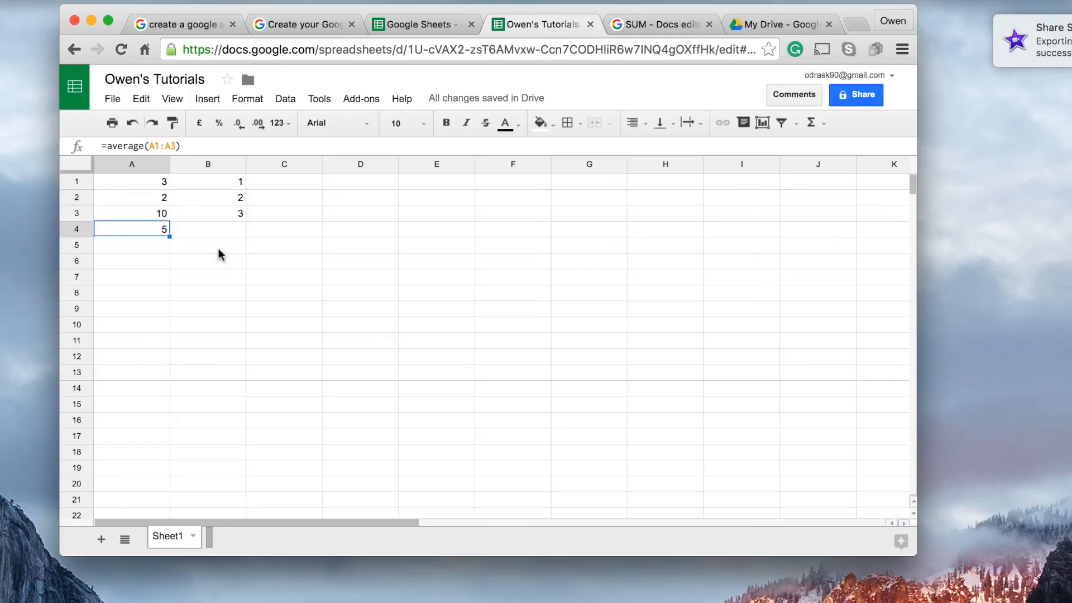
Bring up the syntax help for the HOUR function with =hour( in cell A5, and discard the entry.
key("Down")
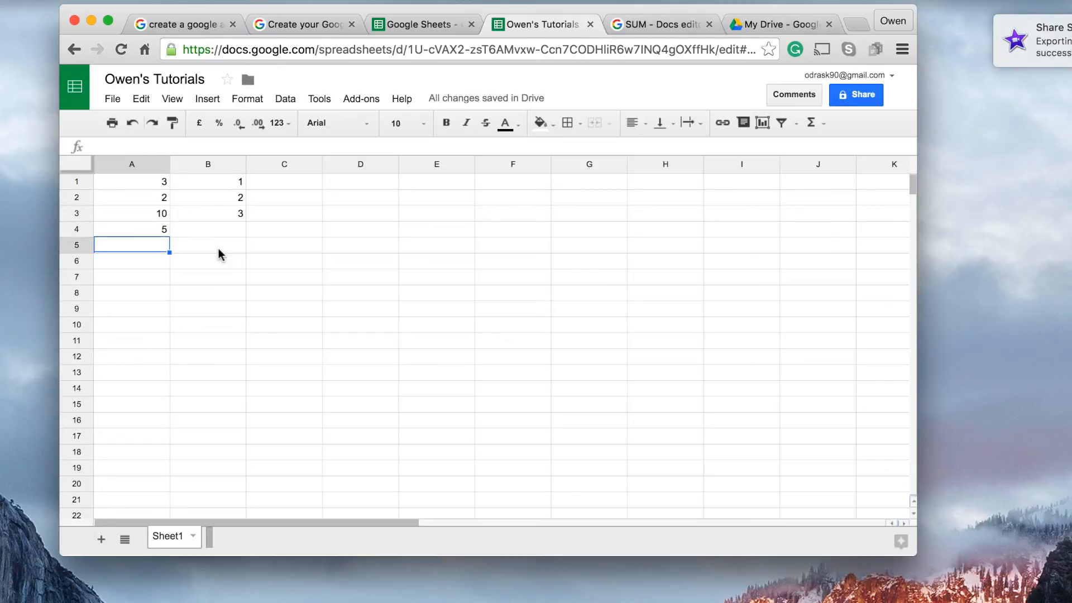
type("=")
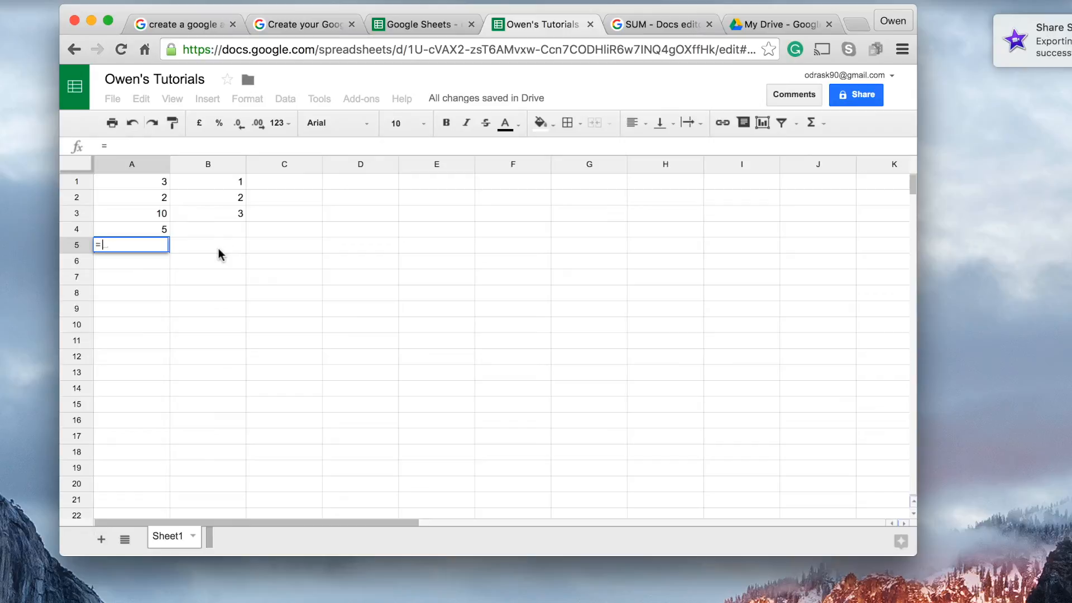
type("h")
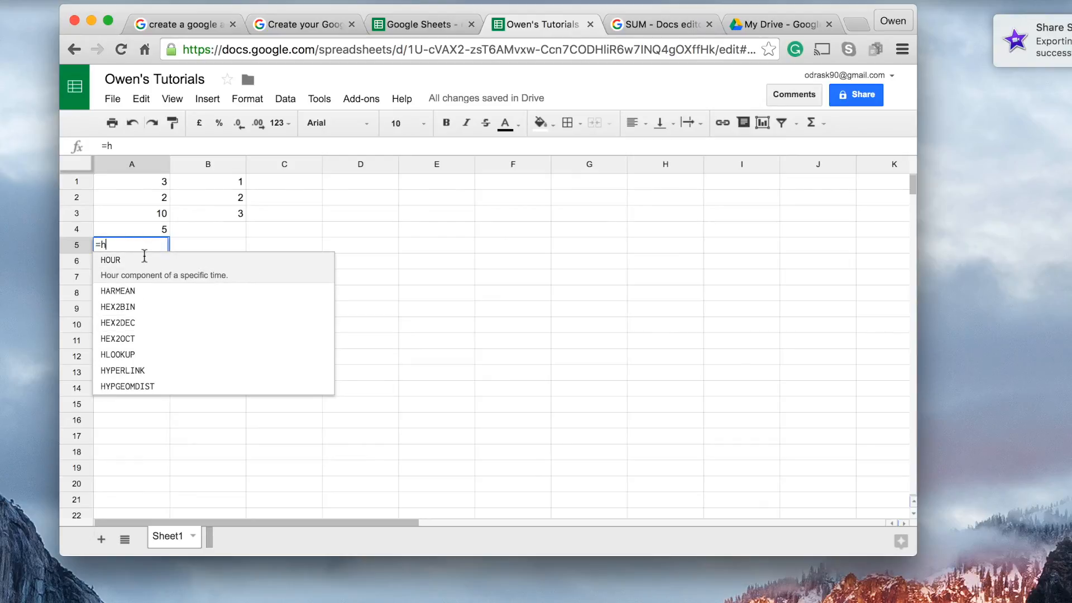
key("BackSpace")
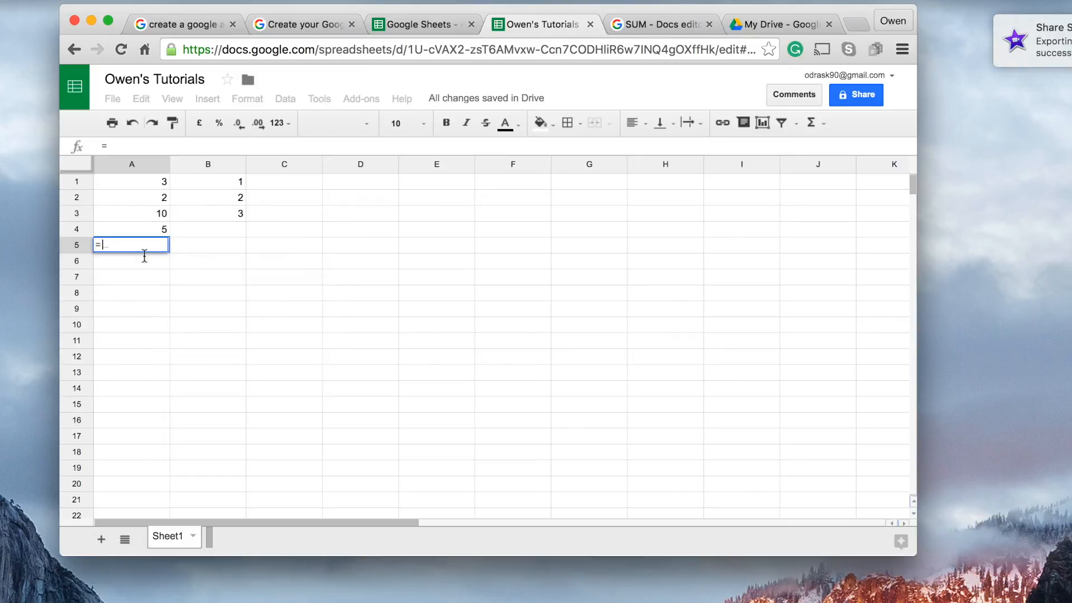
type("hour(")
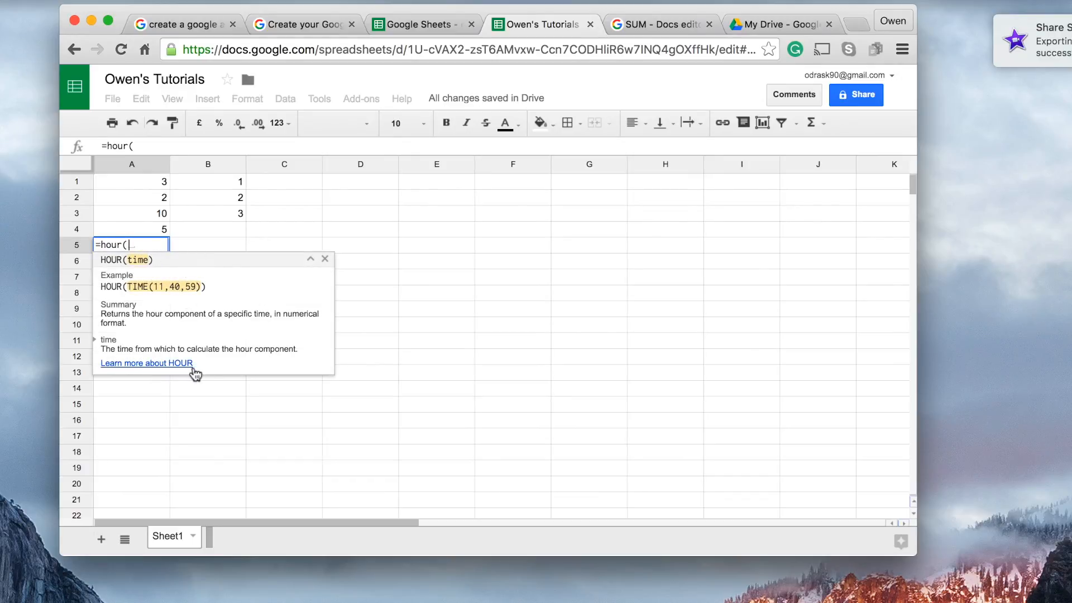
left_click(215, 240)
key("Escape")
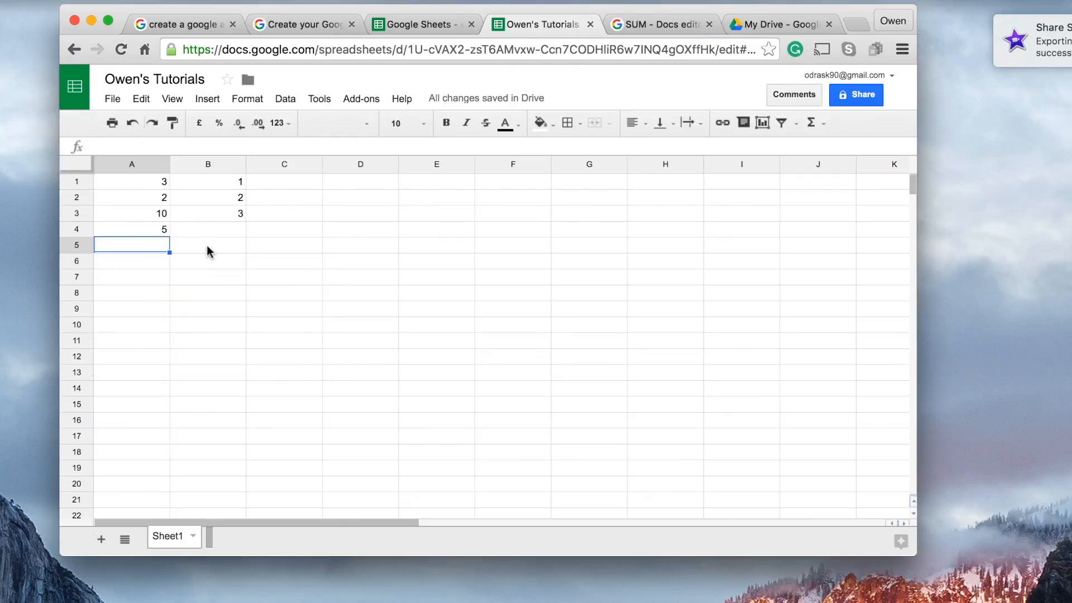